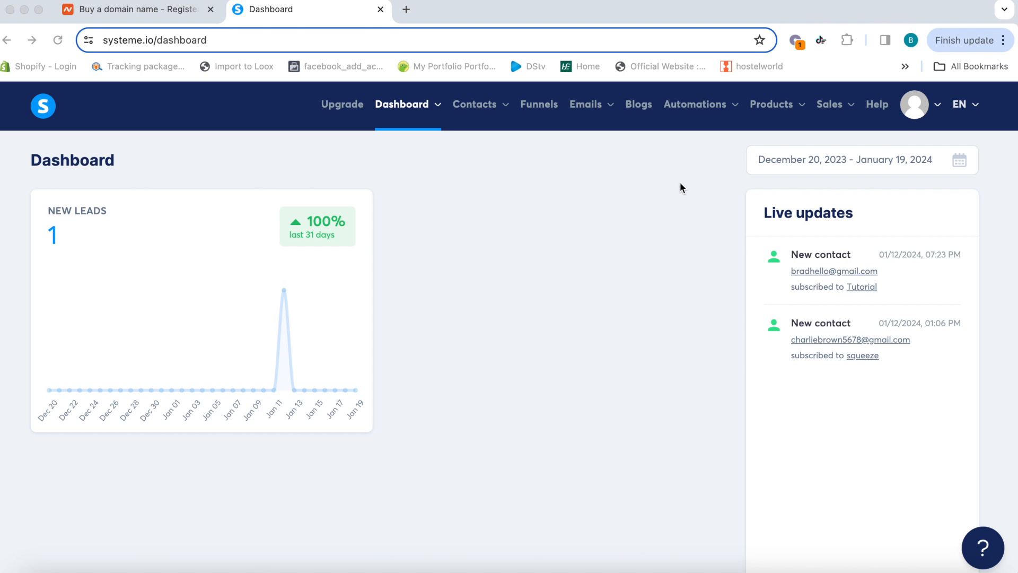
Open the account's custom domains settings and bring up the form for adding a new domain.
mouse_move(917, 114)
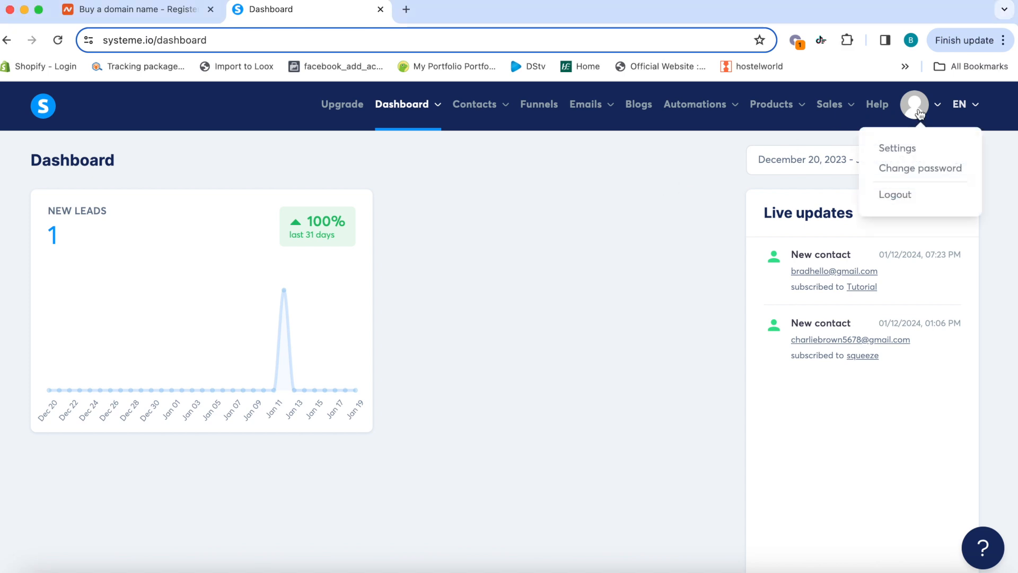
left_click(906, 152)
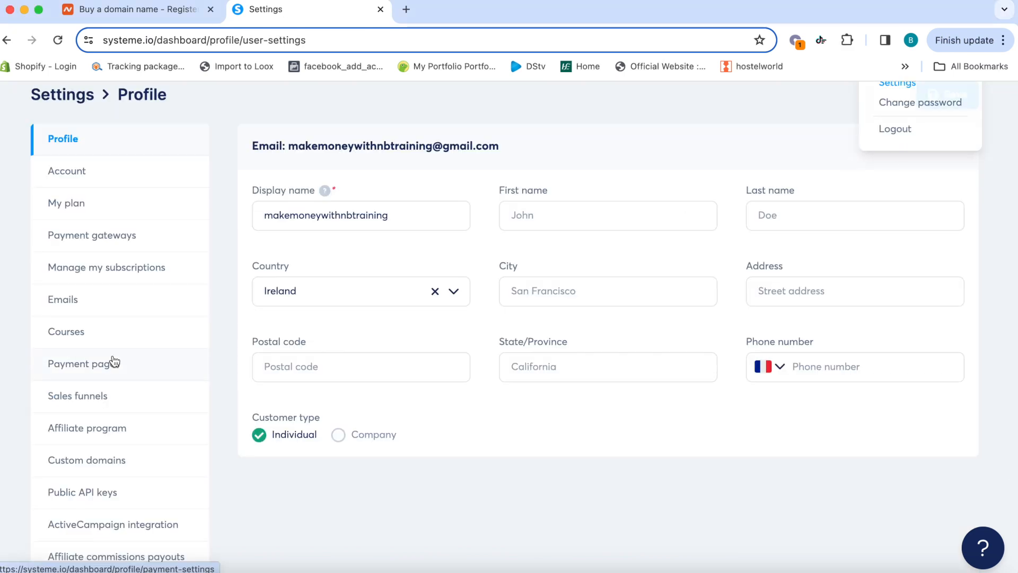
scroll(116, 375, "down", 3)
left_click(98, 333)
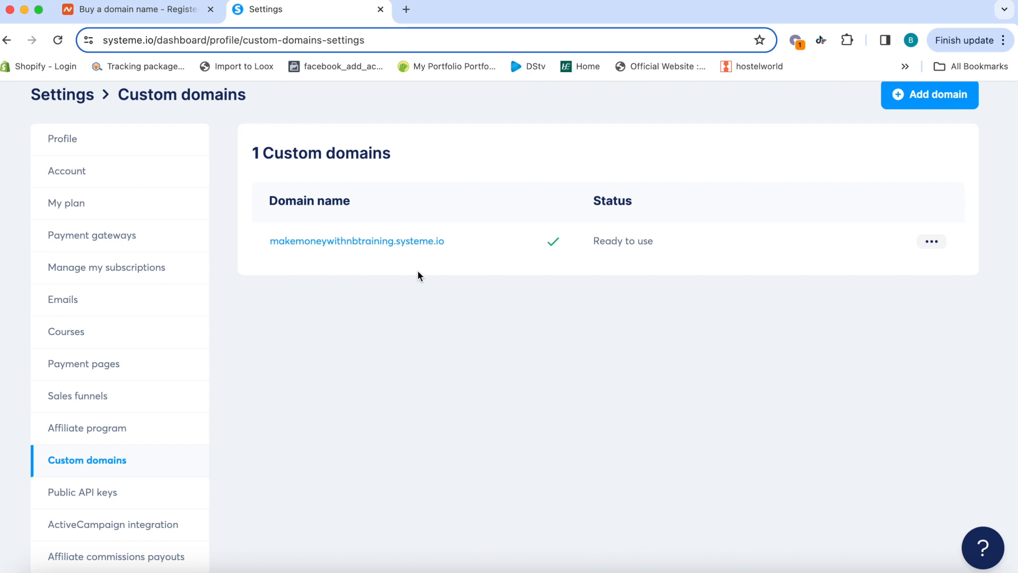
scroll(545, 286, "up", 2)
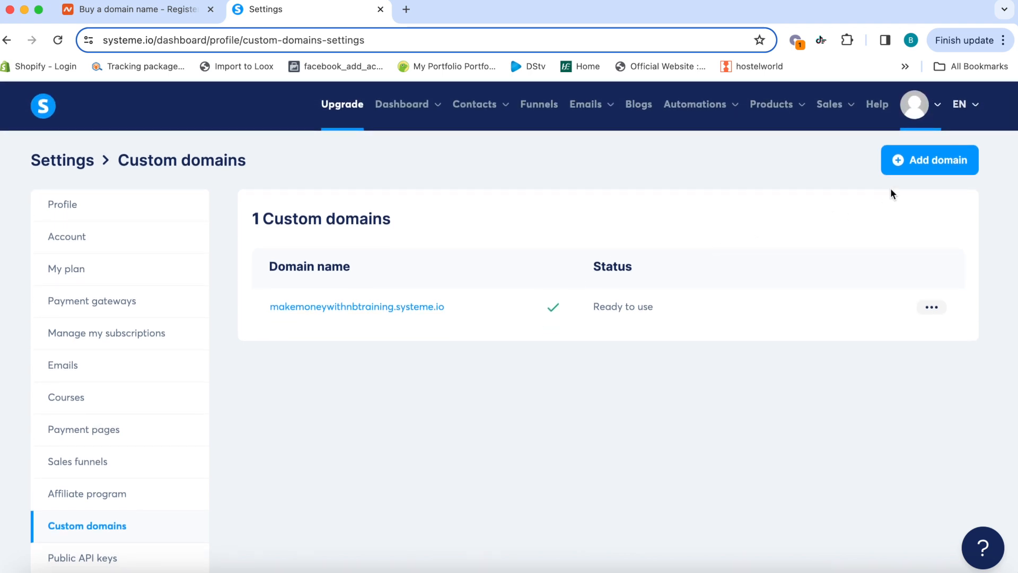
left_click(924, 168)
left_click(336, 333)
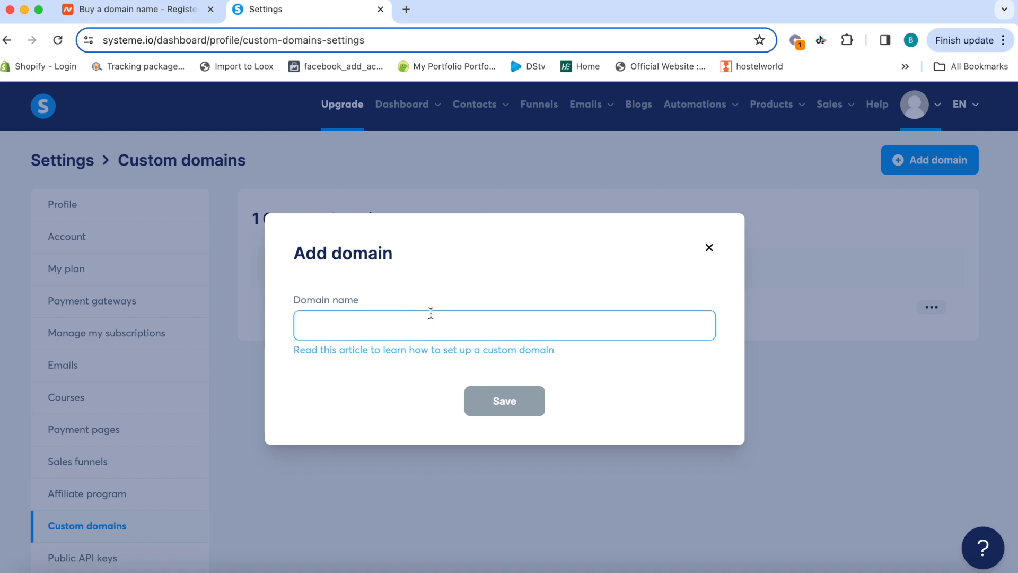
Switch to Namecheap, show the account's domain list and copy the domain name youtubetutorial.info.
left_click(157, 14)
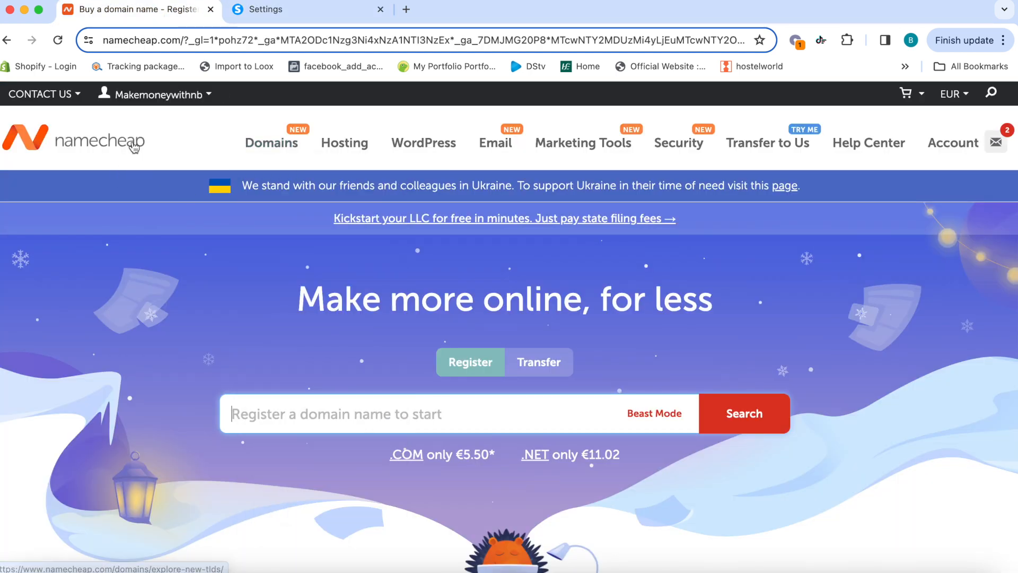
mouse_move(154, 98)
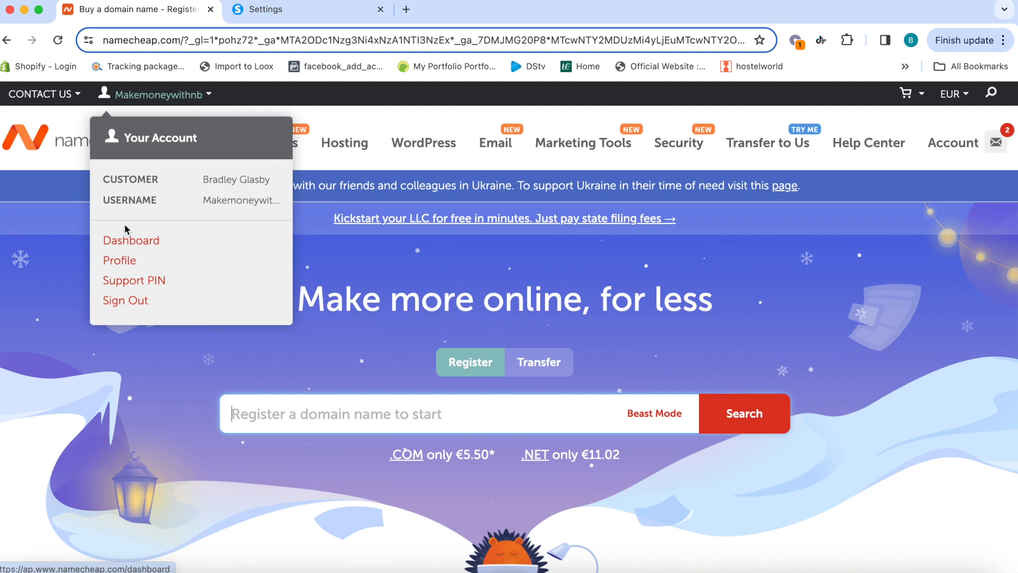
left_click(132, 242)
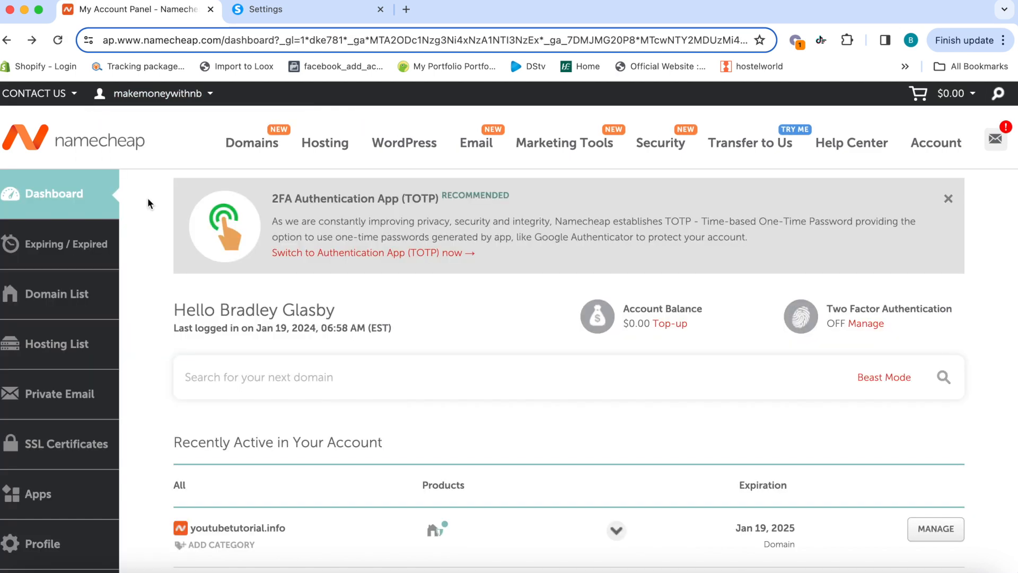
left_click(62, 302)
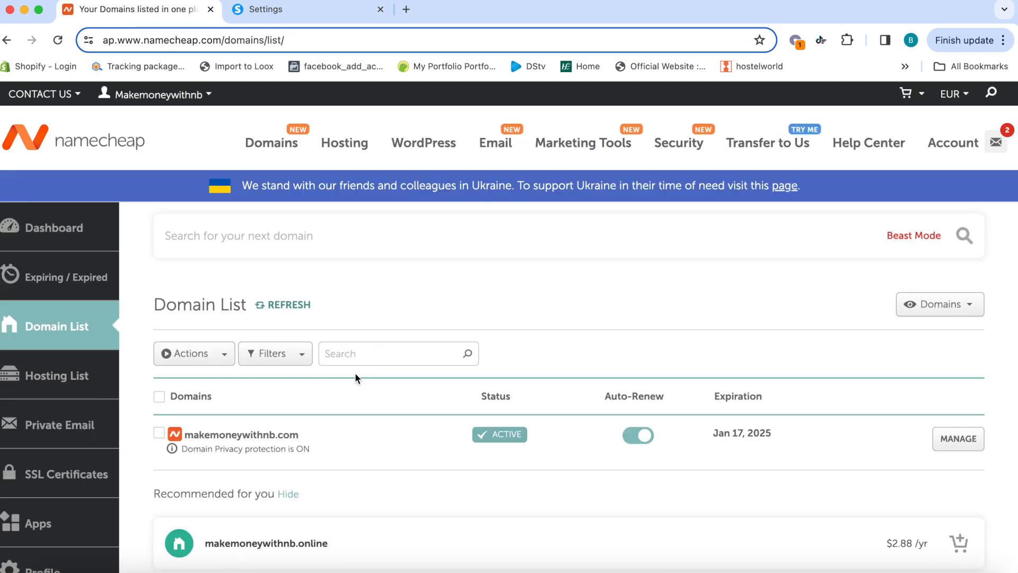
scroll(355, 372, "down", 2)
scroll(355, 372, "down", 3)
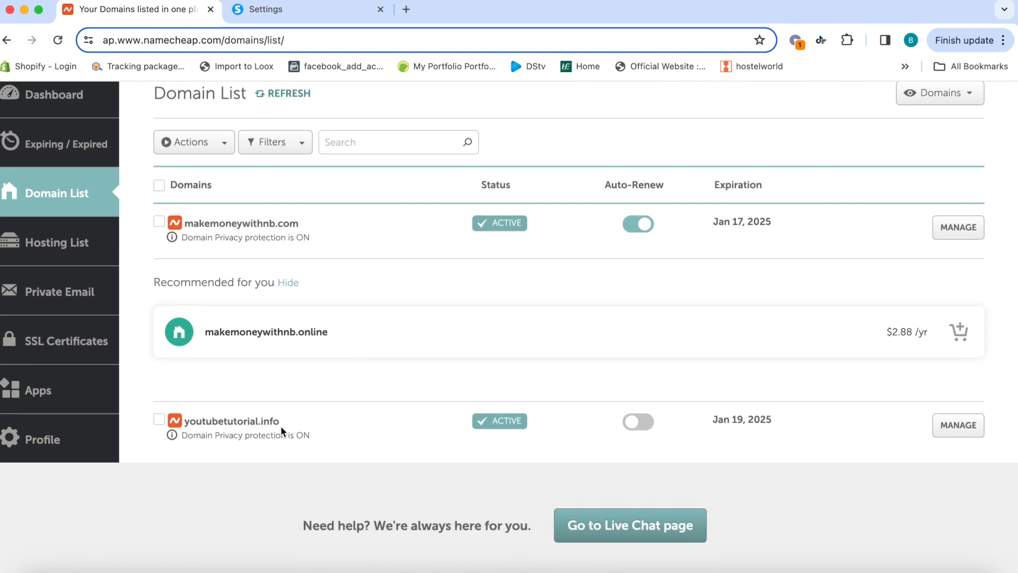
left_click_drag(284, 424, 189, 427)
key("super+c")
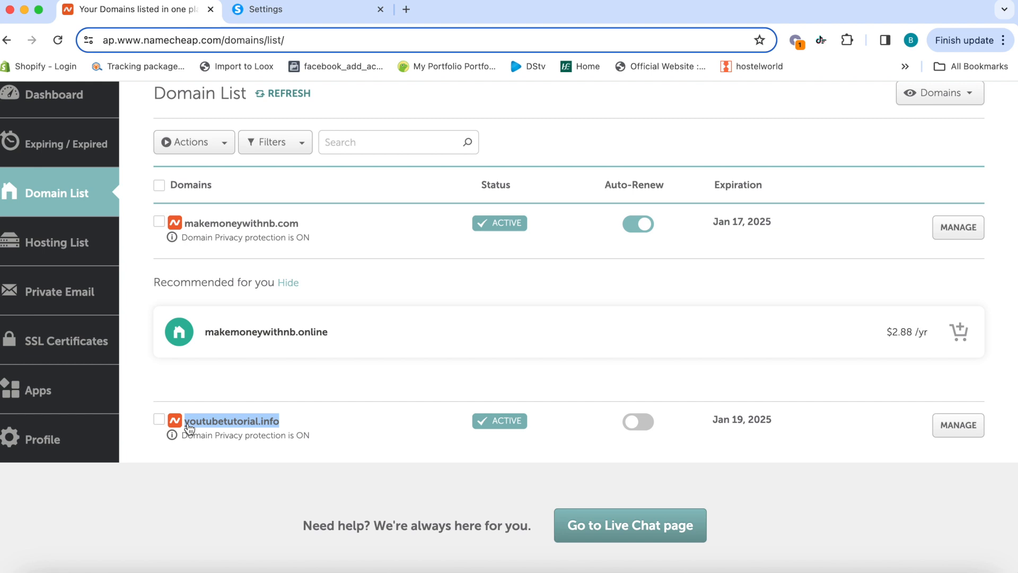
left_click(252, 11)
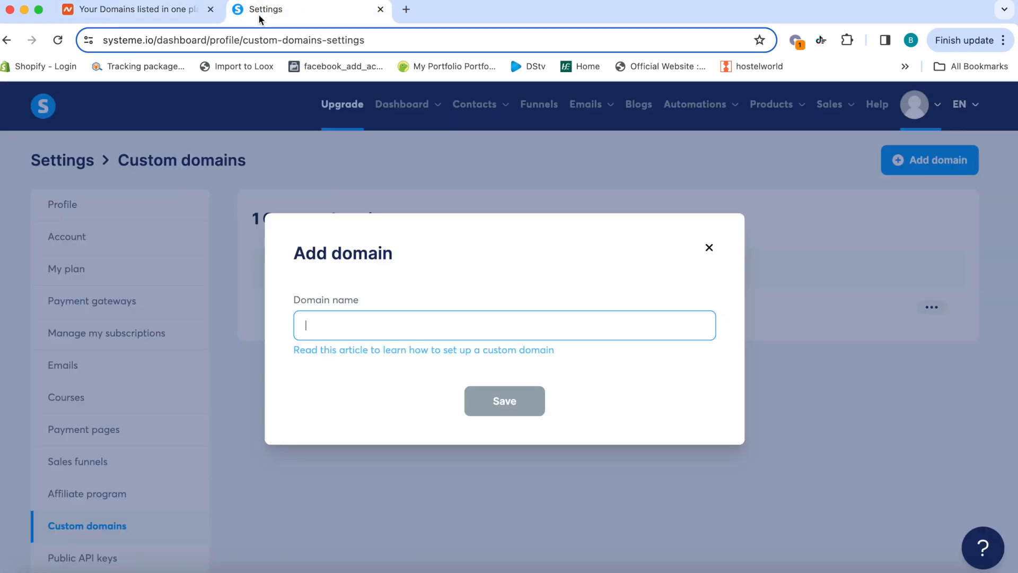
type("www")
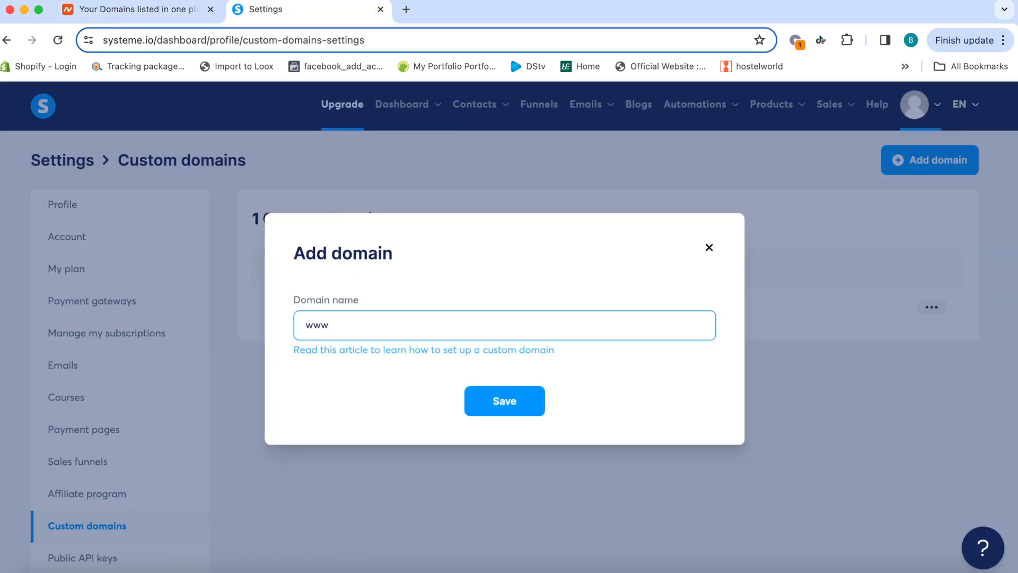
type(".")
key("super+v")
left_click(506, 399)
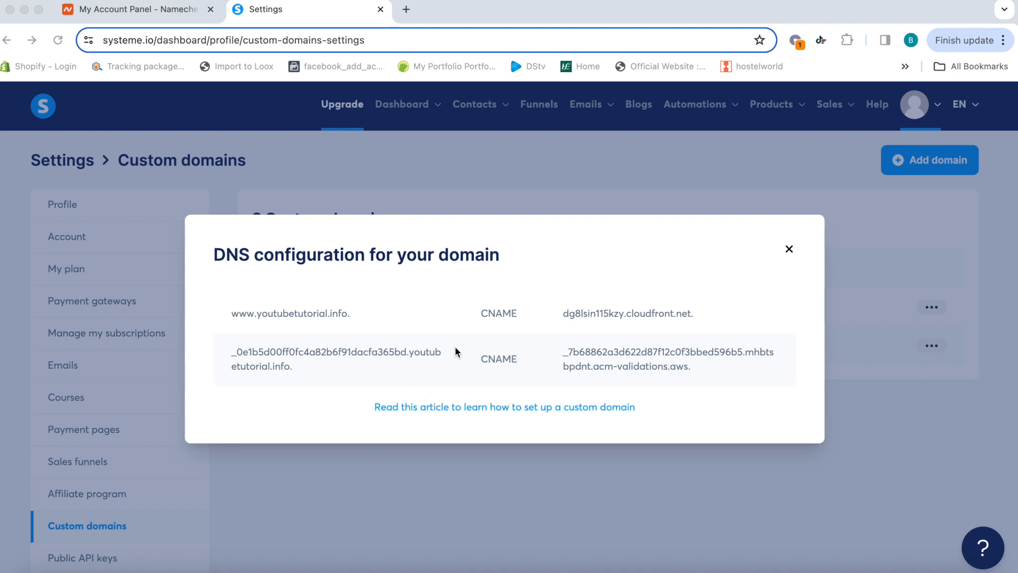
Switch to Namecheap and open the advanced DNS settings of youtubetutorial.info.
left_click(154, 15)
scroll(272, 356, "down", 3)
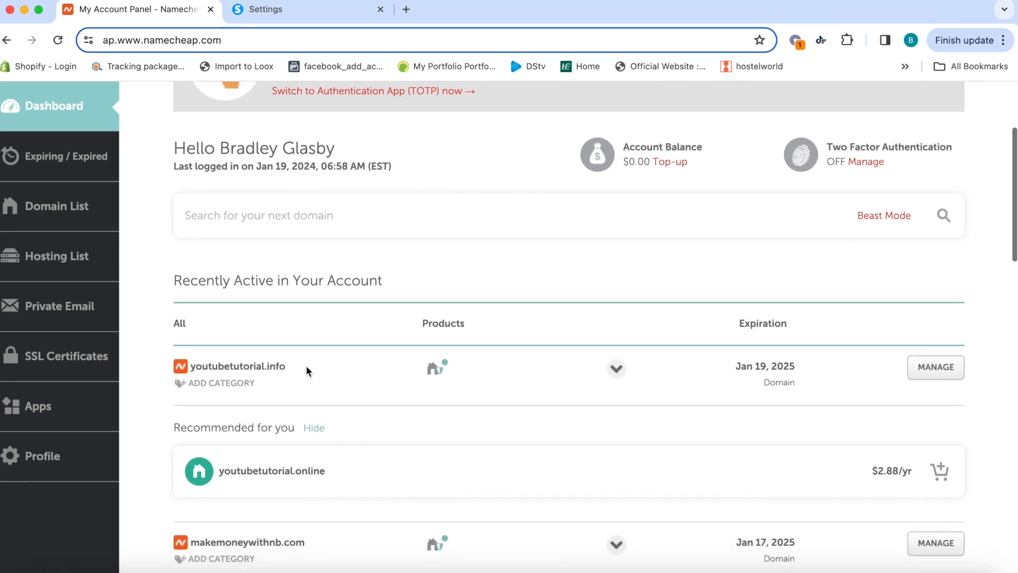
left_click(943, 371)
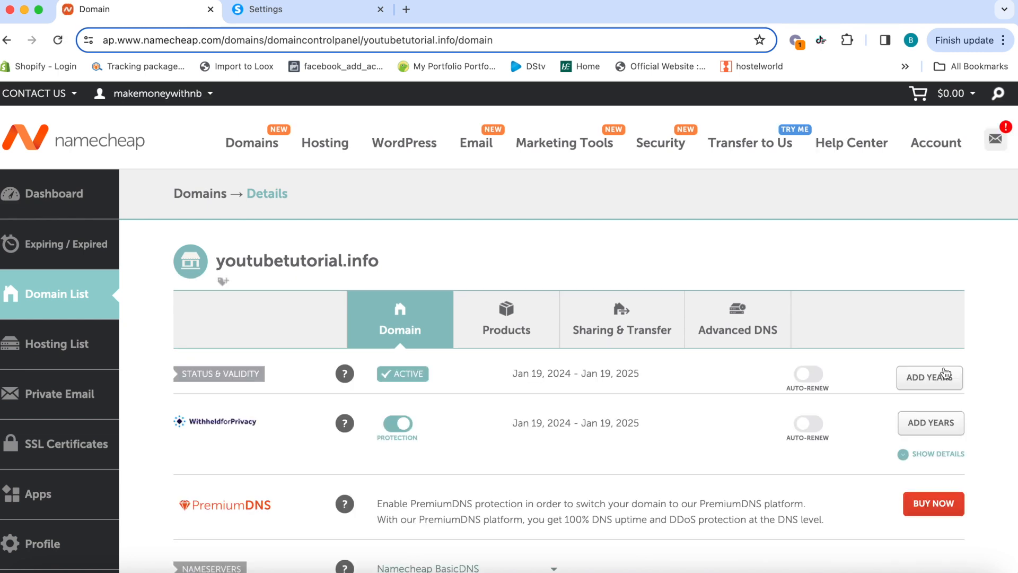
scroll(556, 436, "down", 3)
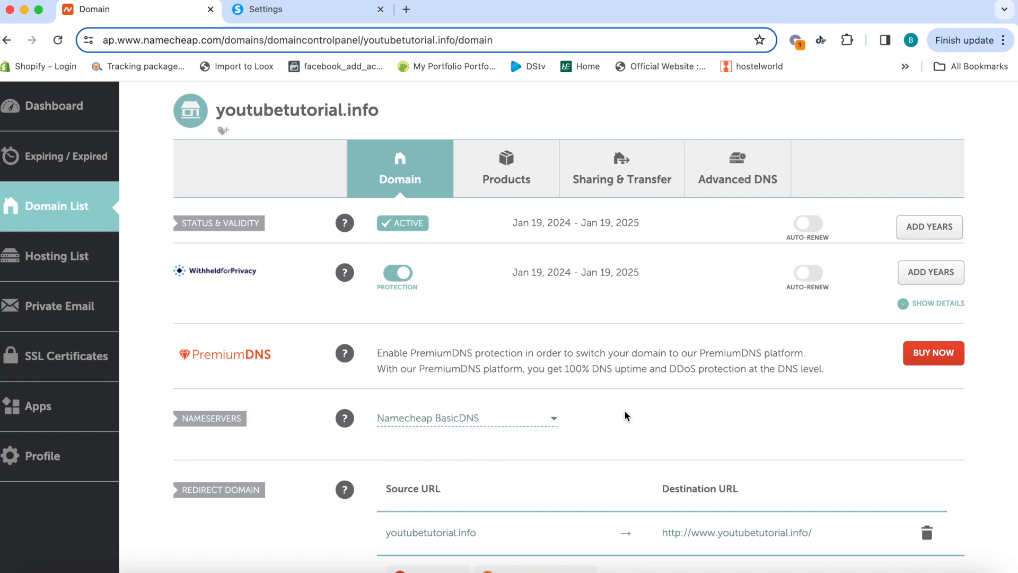
left_click(733, 184)
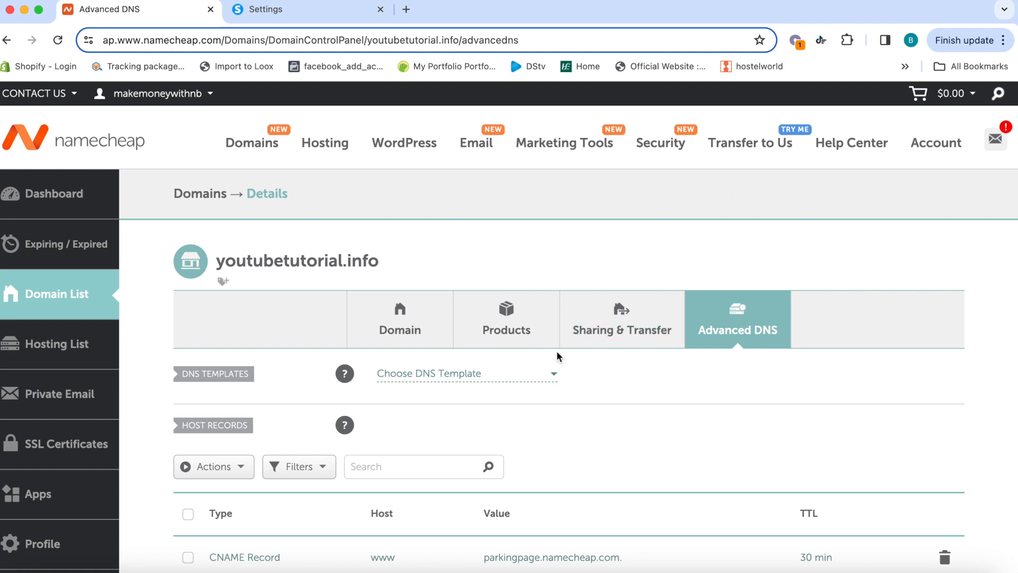
Delete the existing CNAME and URL Redirect host records of youtubetutorial.info.
scroll(555, 351, "down", 2)
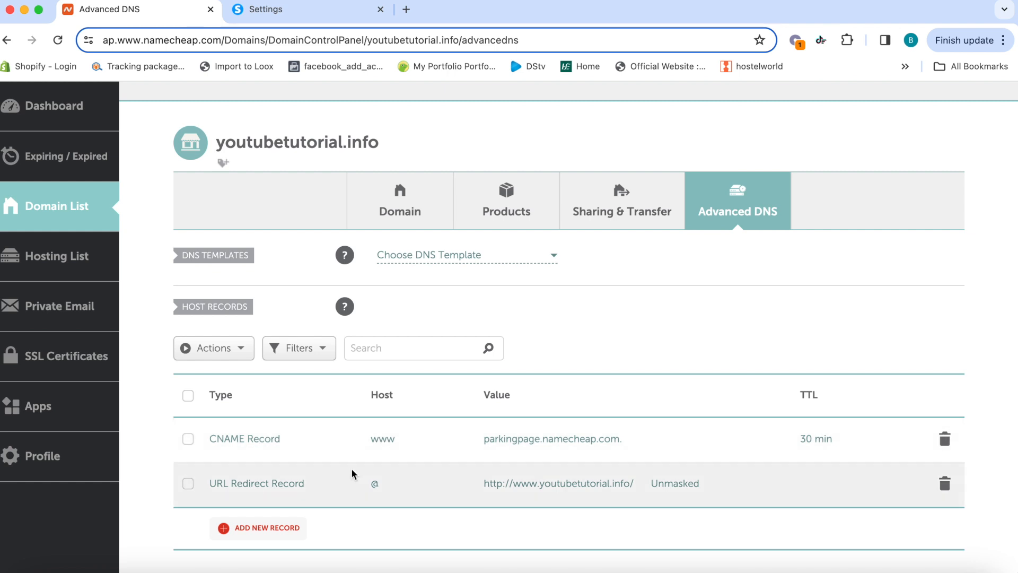
scroll(353, 471, "down", 1)
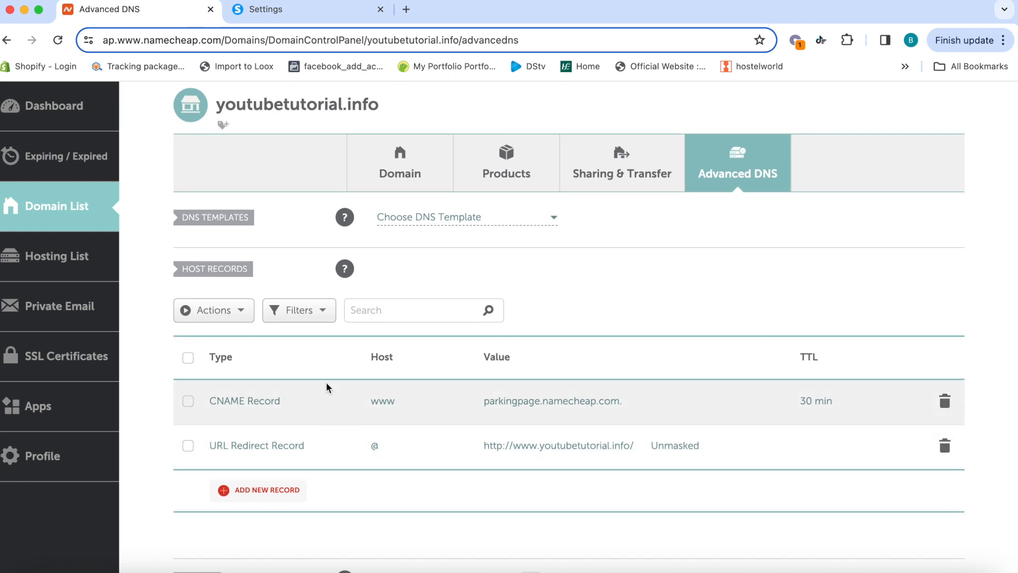
left_click(946, 403)
left_click(881, 466)
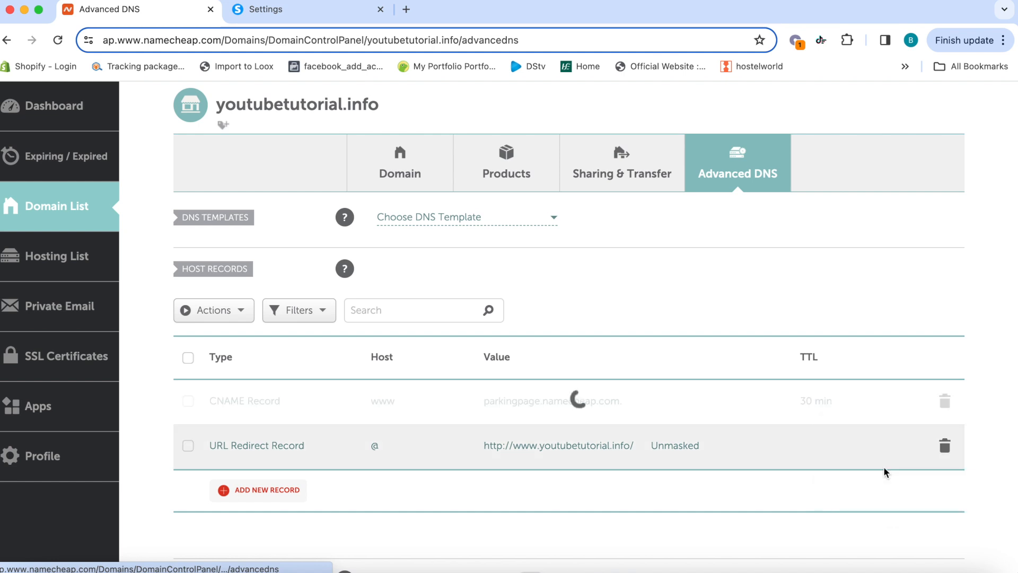
left_click(945, 401)
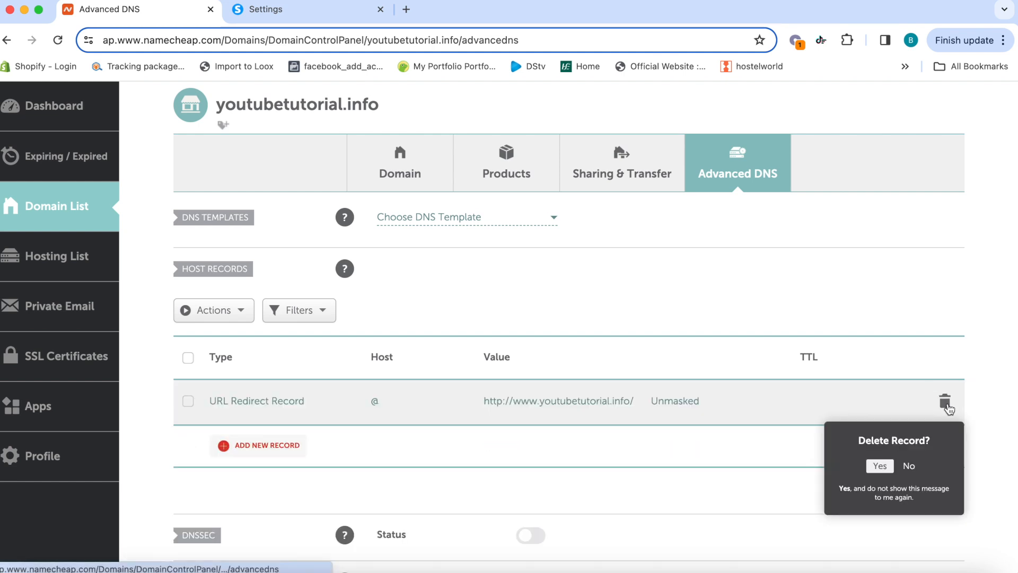
left_click(875, 466)
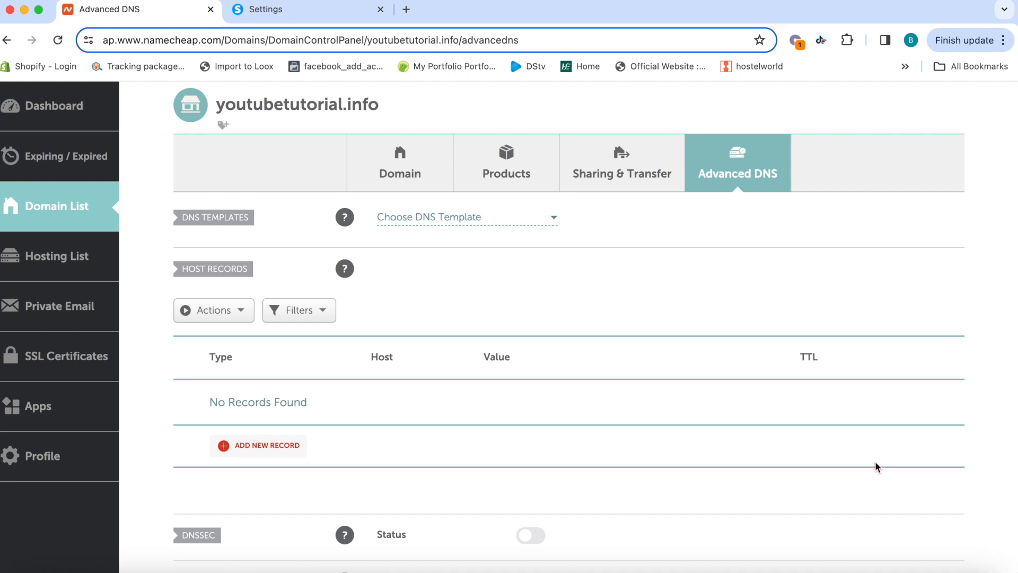
Add a new host record and set its type to CNAME Record.
left_click(256, 446)
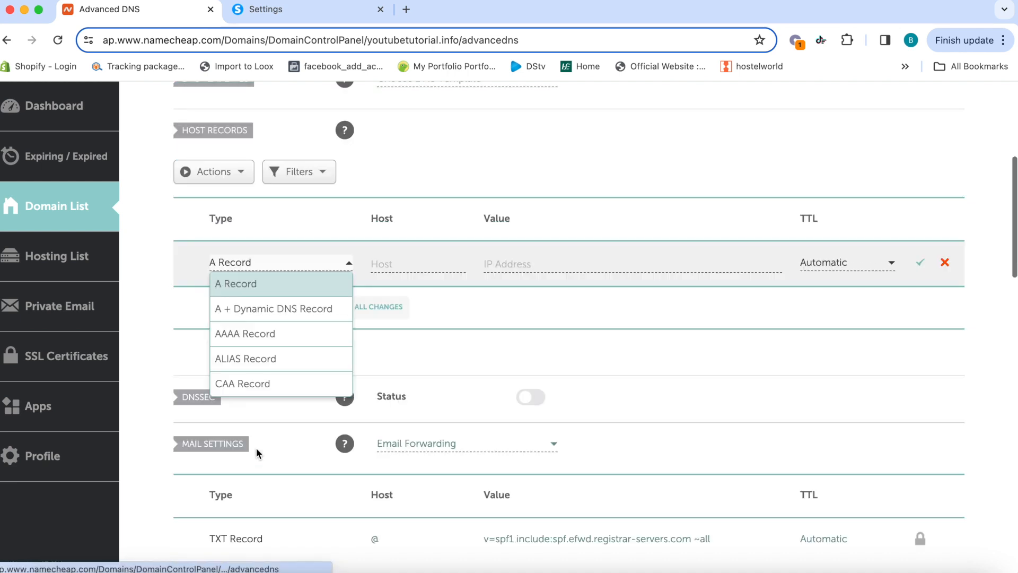
scroll(262, 382, "down", 3)
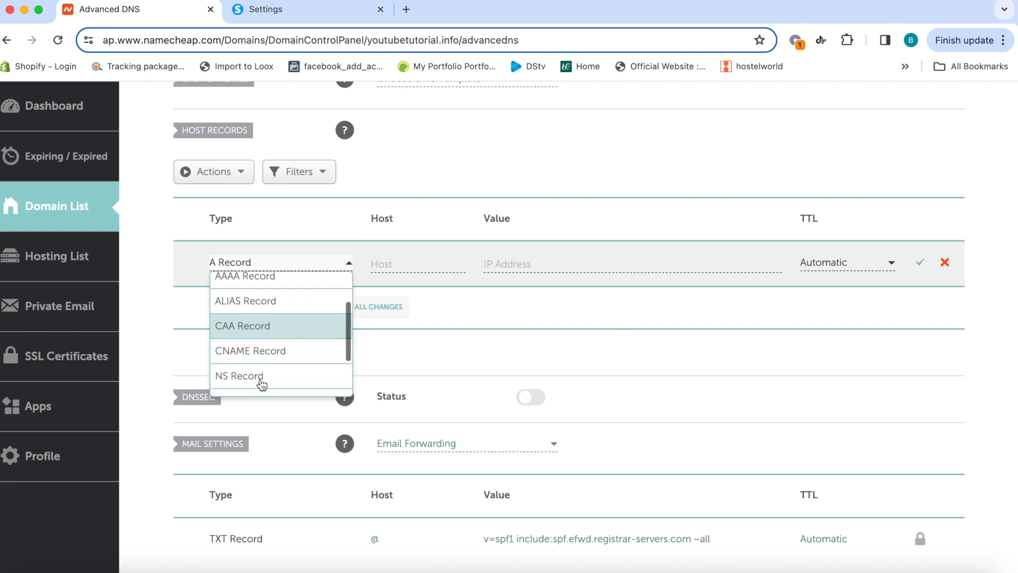
left_click(267, 349)
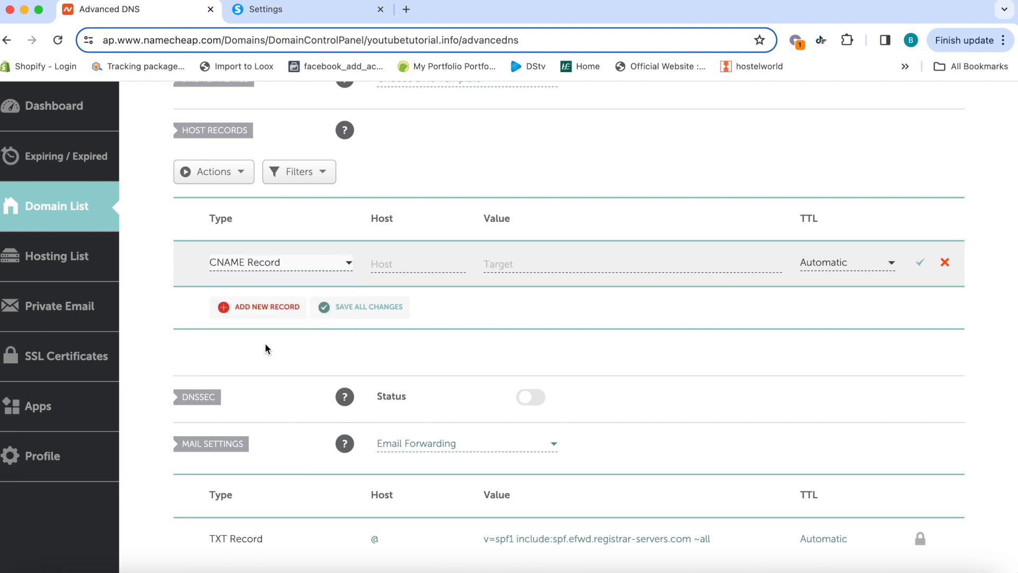
left_click(280, 15)
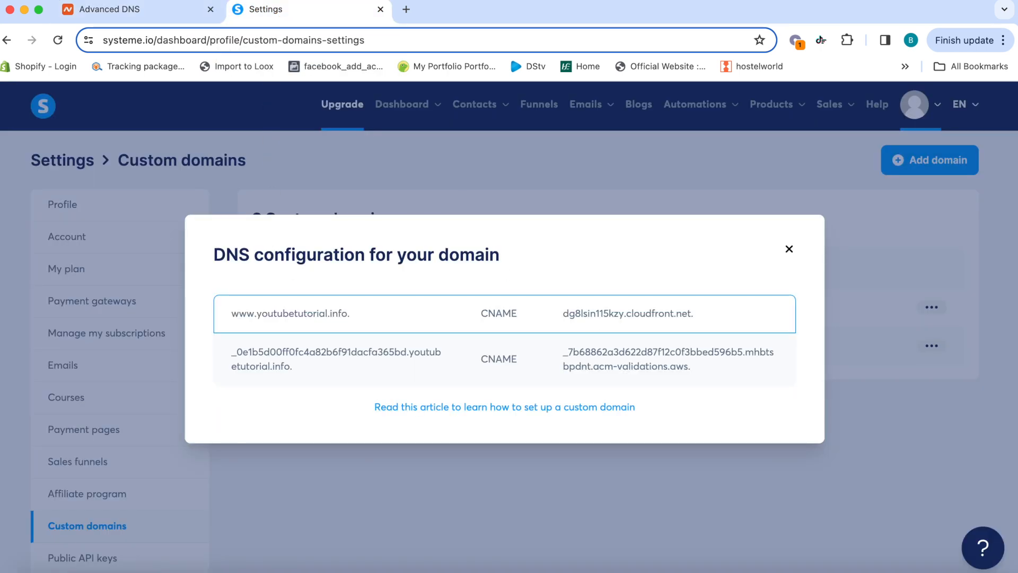
left_click(131, 9)
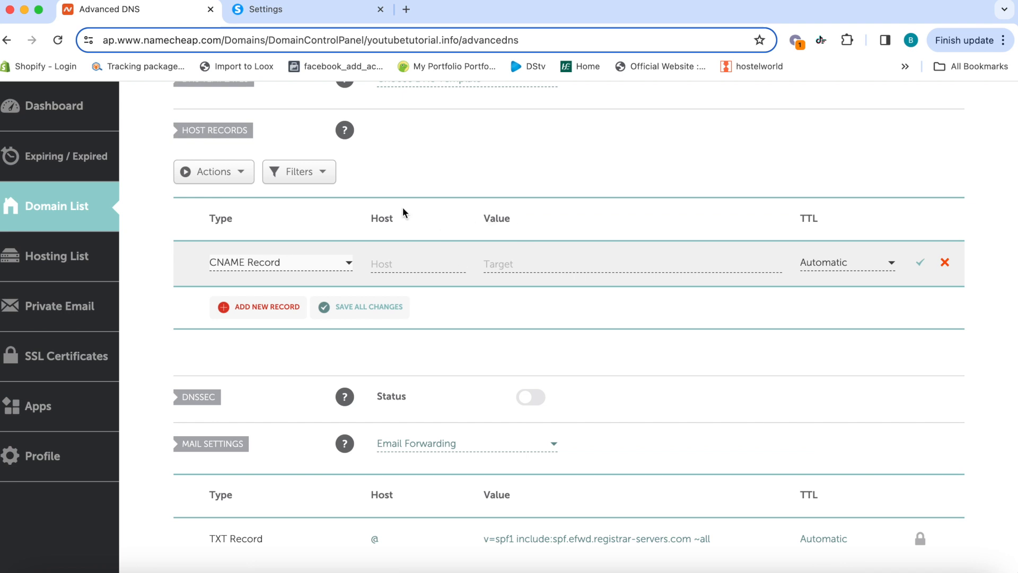
left_click(297, 9)
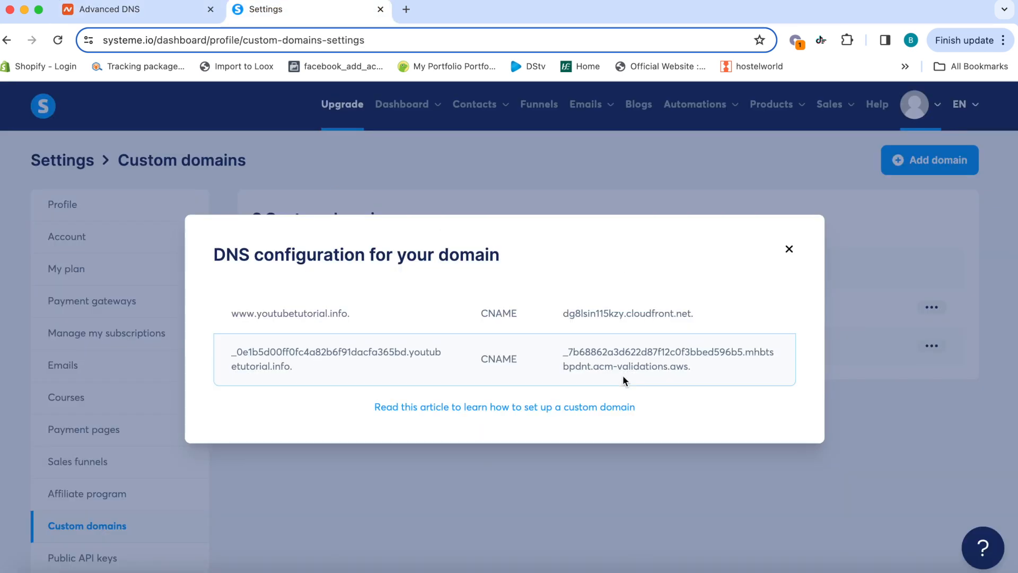
left_click_drag(253, 313, 232, 313)
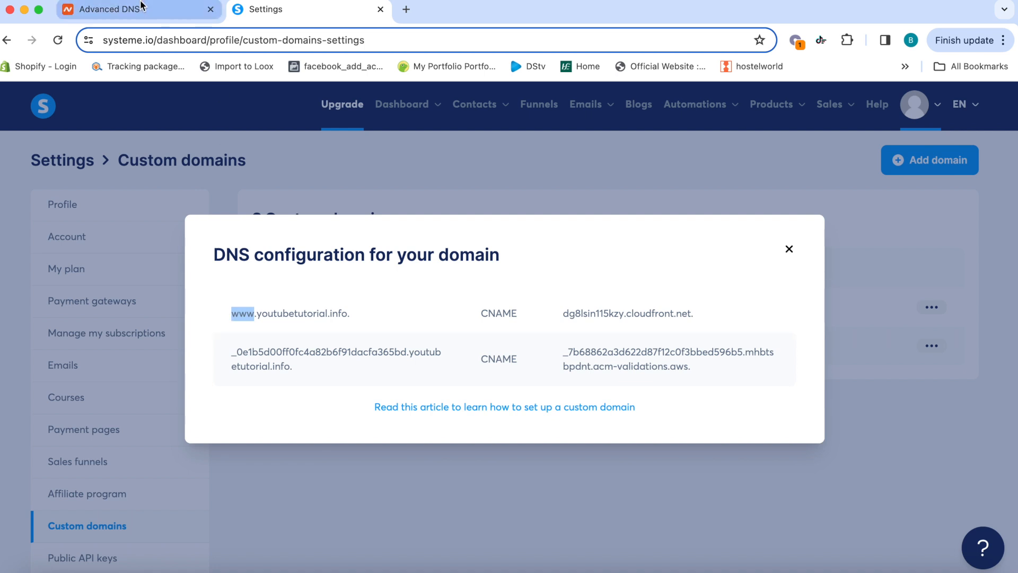
left_click(109, 9)
left_click(389, 264)
type("www")
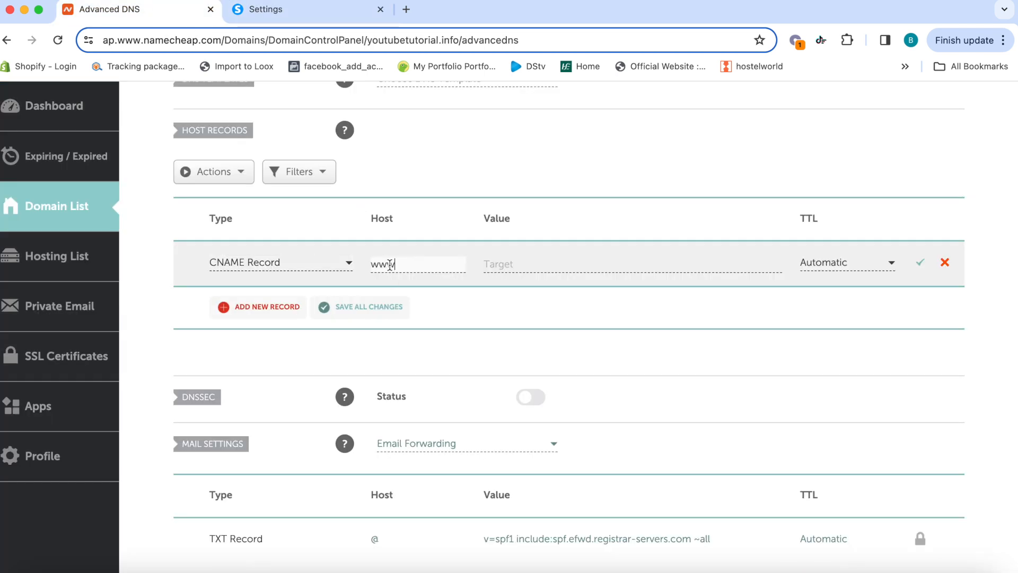
Copy the first CNAME target from systeme.io and set the www record's value to dg8lsin115kzy.cloudfront.net. in Namecheap.
left_click(318, 12)
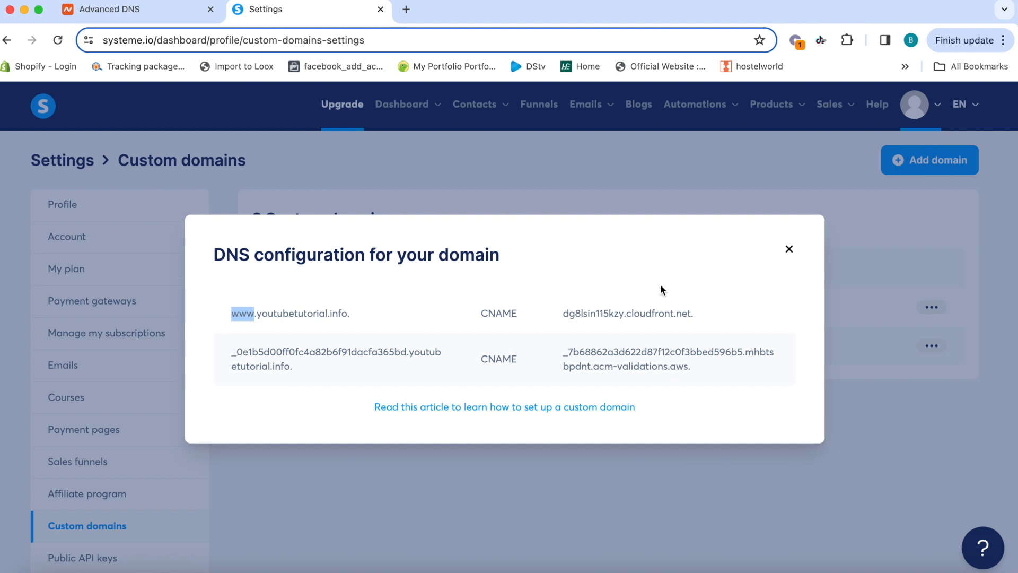
left_click_drag(701, 317, 566, 314)
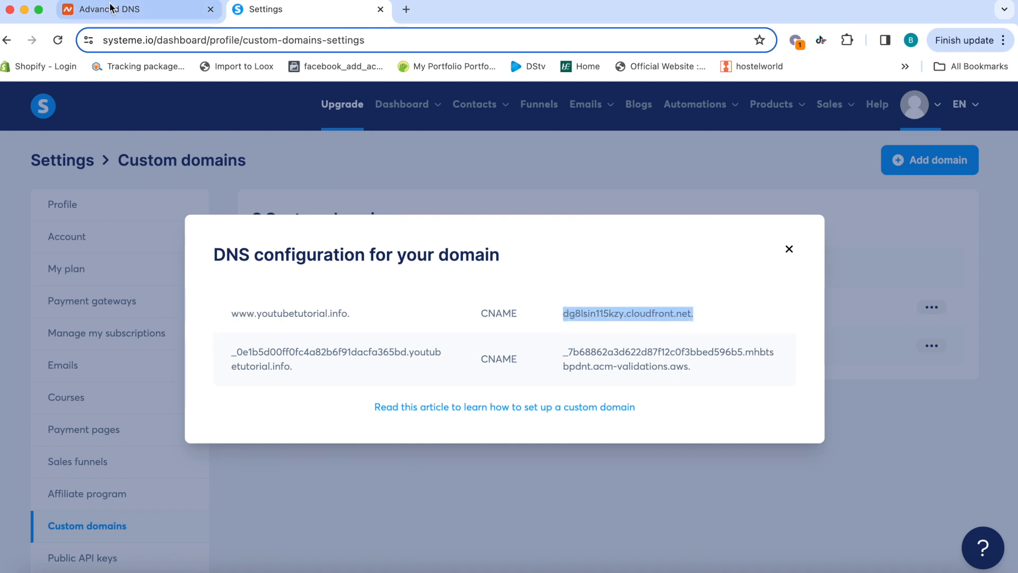
left_click(171, 13)
left_click(523, 265)
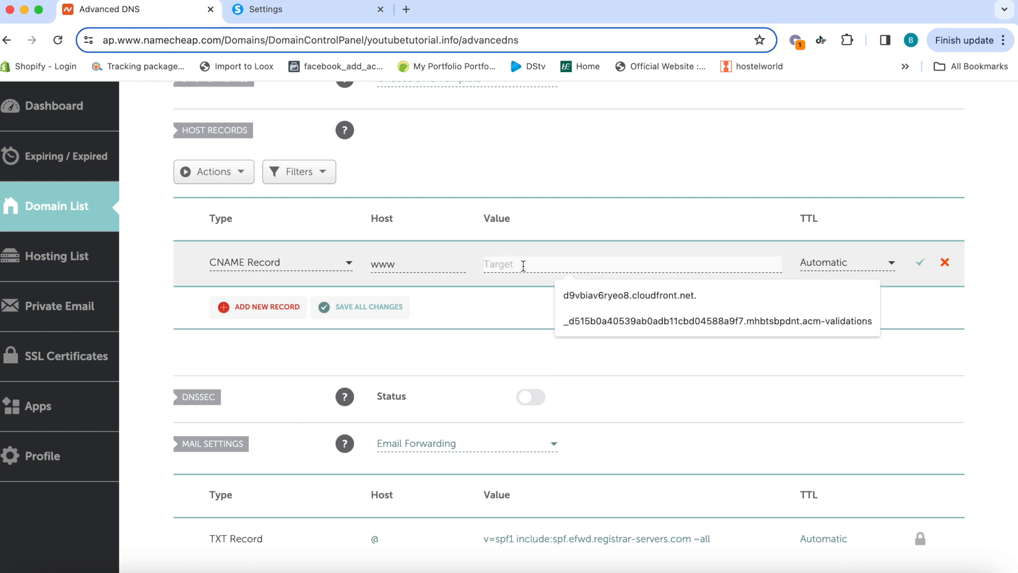
type("dg8lsin115kzy.cloudfront.net.")
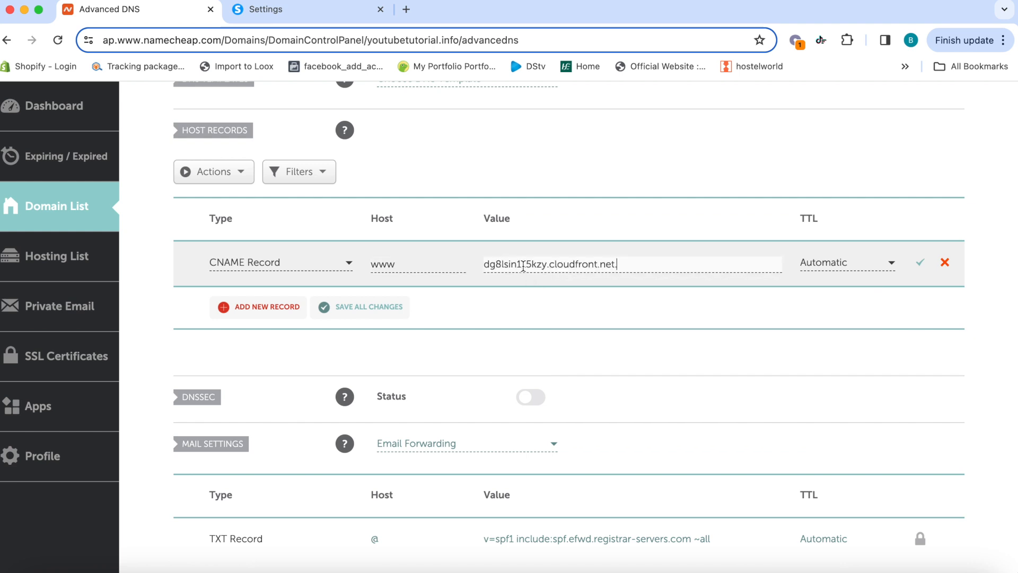
Save the www record, add another host record and set its type to CNAME Record.
left_click(917, 265)
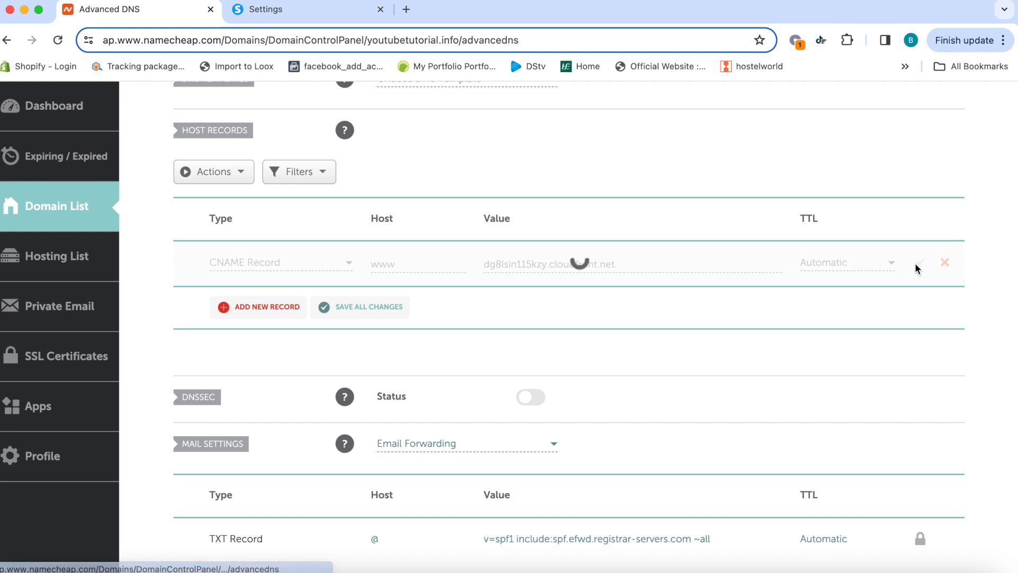
left_click(260, 307)
scroll(259, 377, "down", 3)
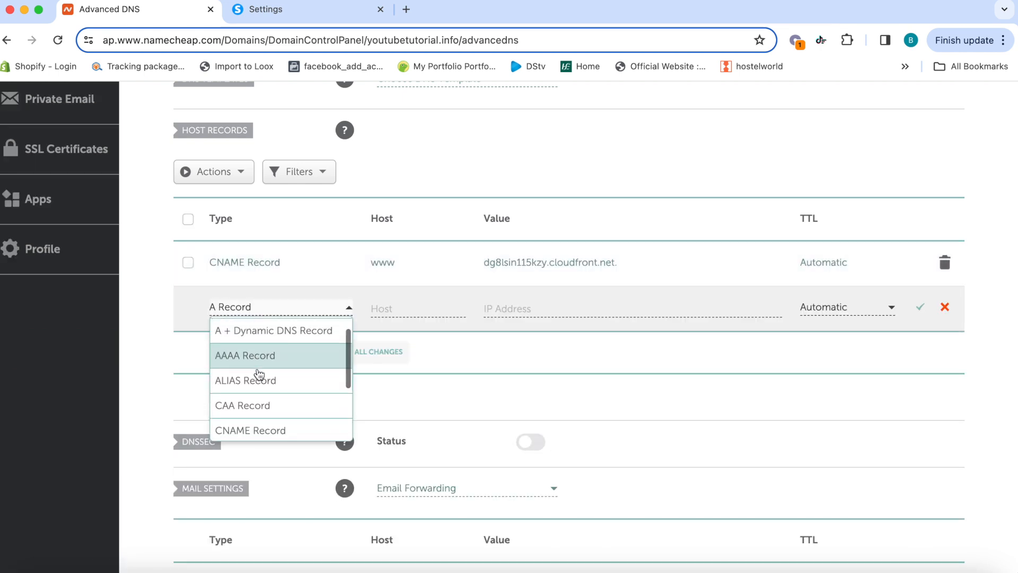
left_click(254, 386)
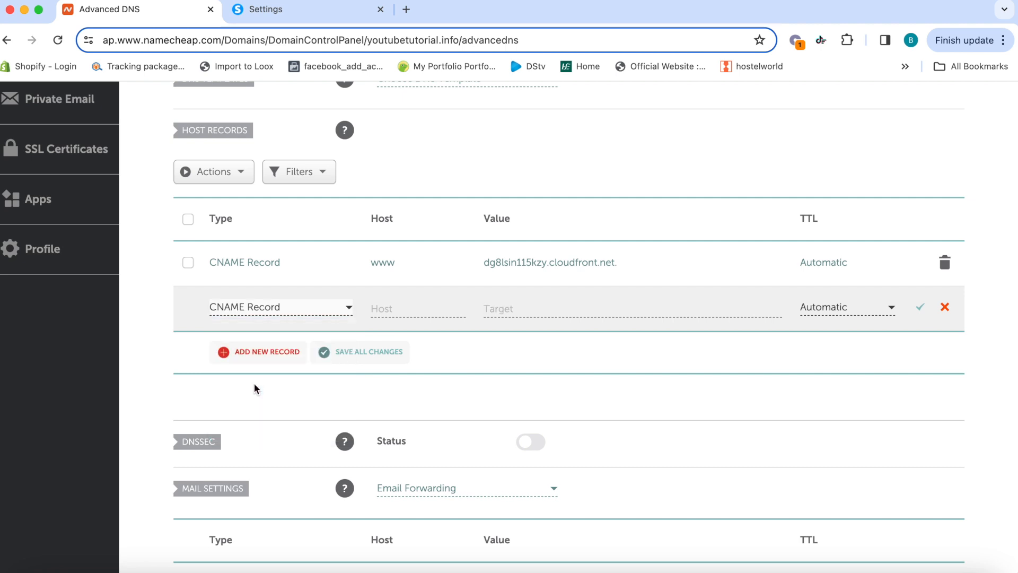
Copy the second CNAME name up to .youtubetutorial.info from systeme.io and set the new Namecheap record's host to _0e1b5d00ff0fc4a82b6f91dacfa365bd.
left_click(273, 11)
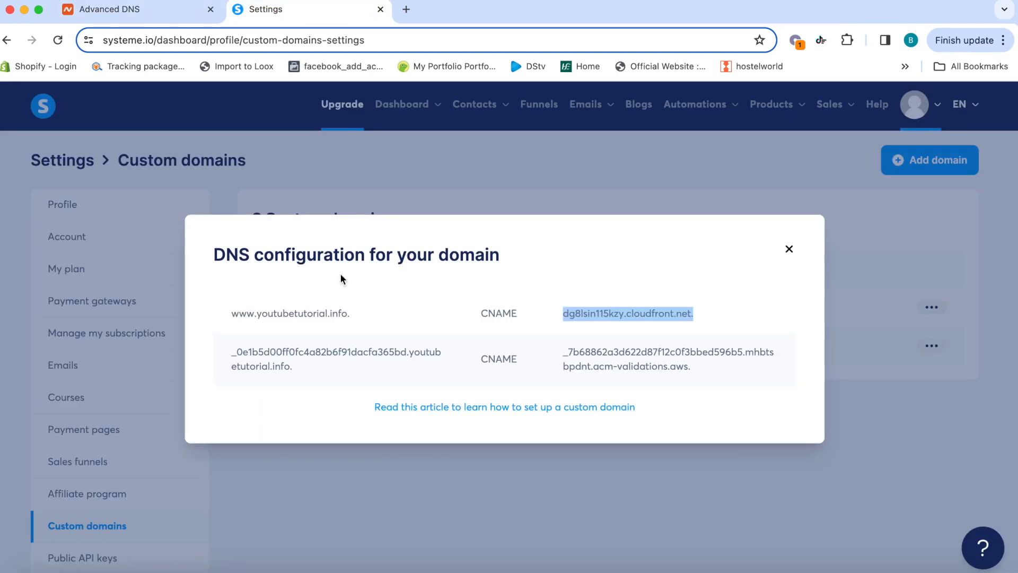
left_click_drag(406, 351, 232, 352)
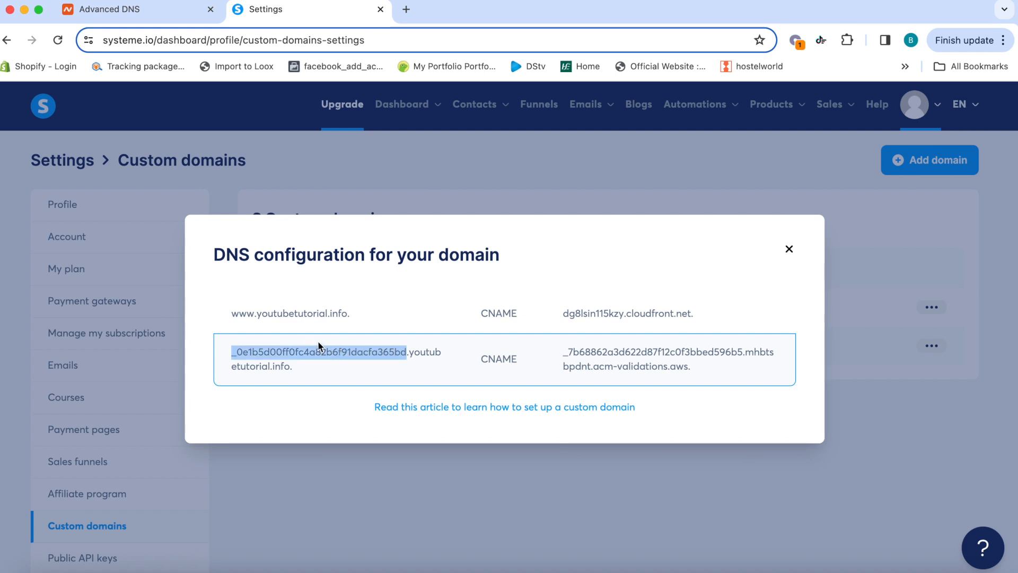
left_click(396, 355)
left_click_drag(406, 349, 232, 351)
key("super+c")
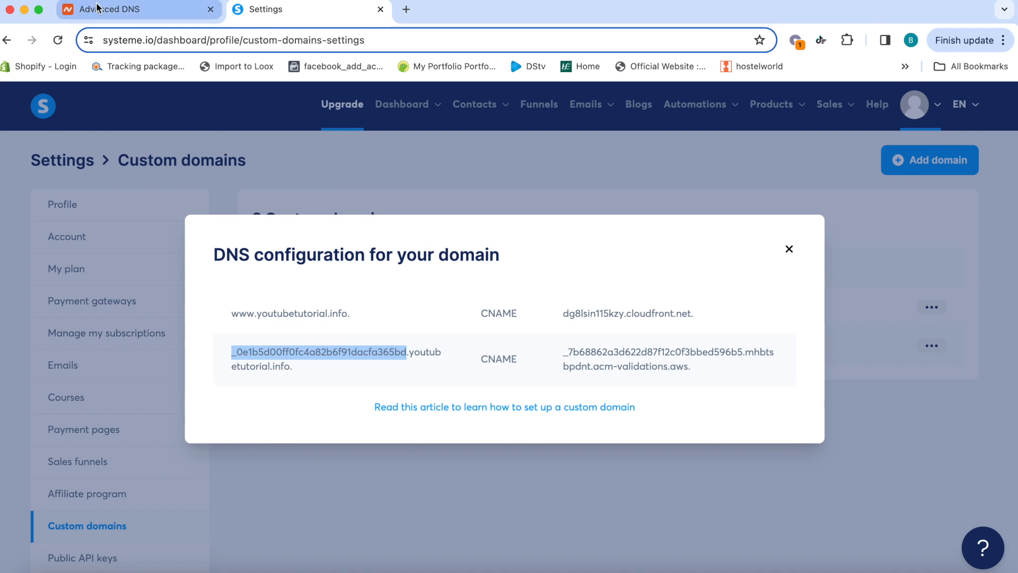
left_click(136, 9)
left_click(410, 308)
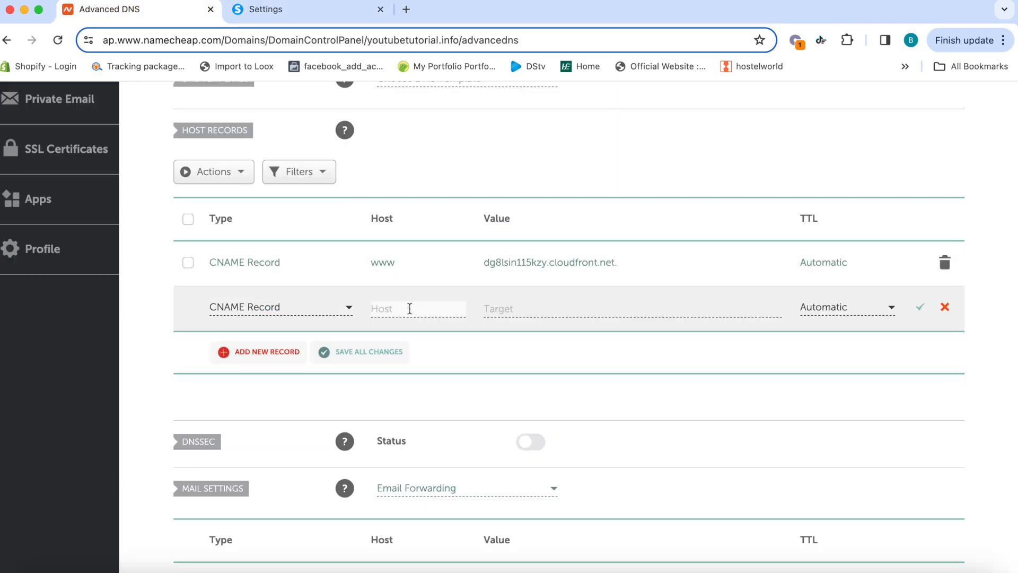
key("super+v")
Copy the second CNAME target from systeme.io, set the new Namecheap record's value to _7b68862a3d622d87f12c0f3bbed596b5.mhbtsbpdnt.acm-validations.aws. and save it.
left_click(308, 12)
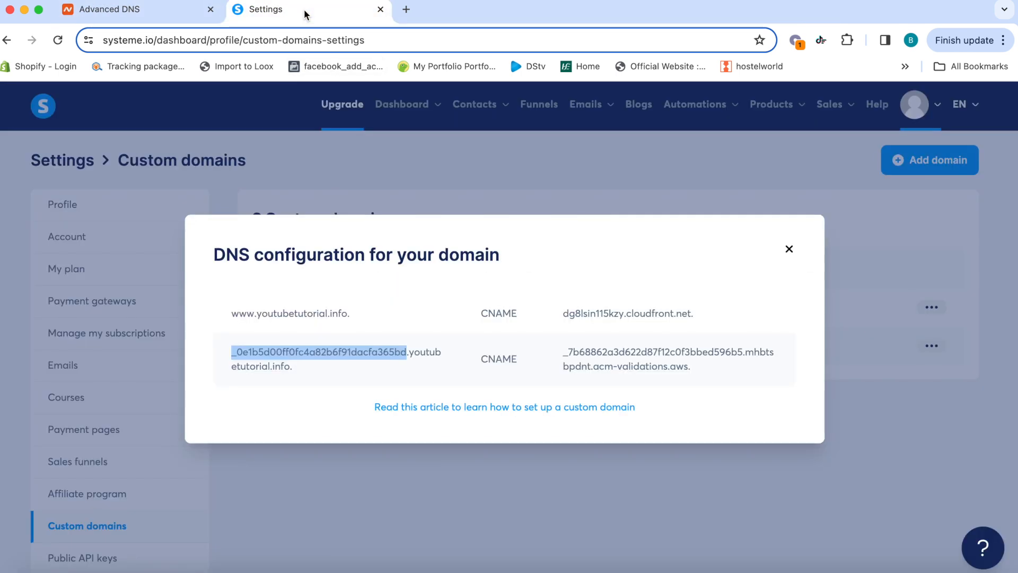
left_click_drag(701, 367, 549, 356)
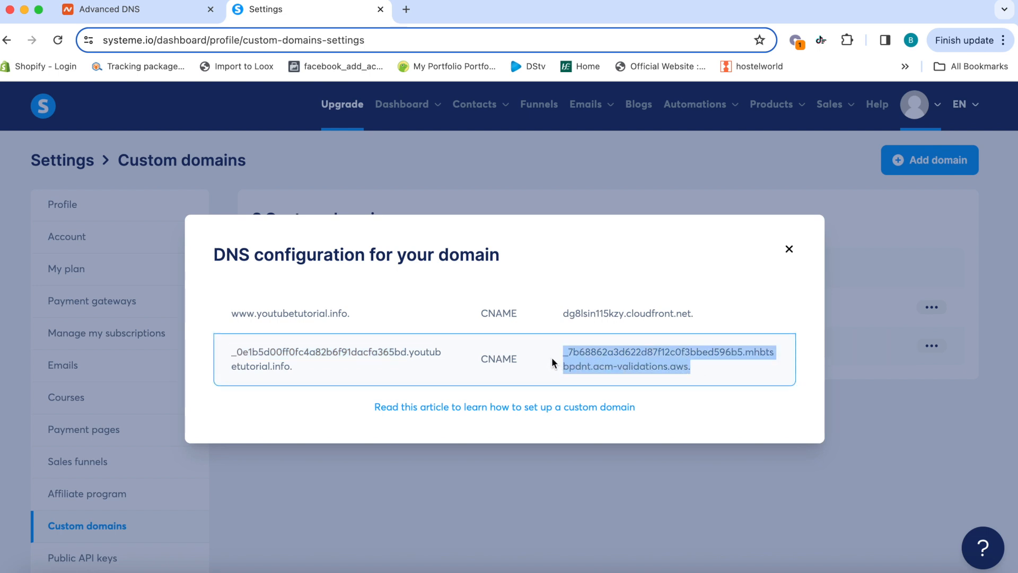
left_click(132, 9)
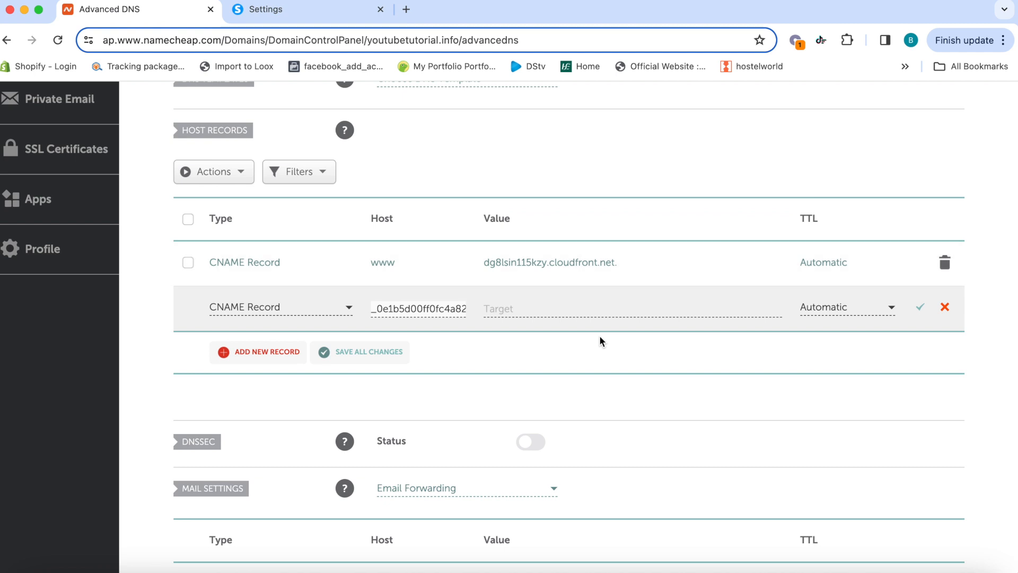
left_click(543, 307)
key("super+v")
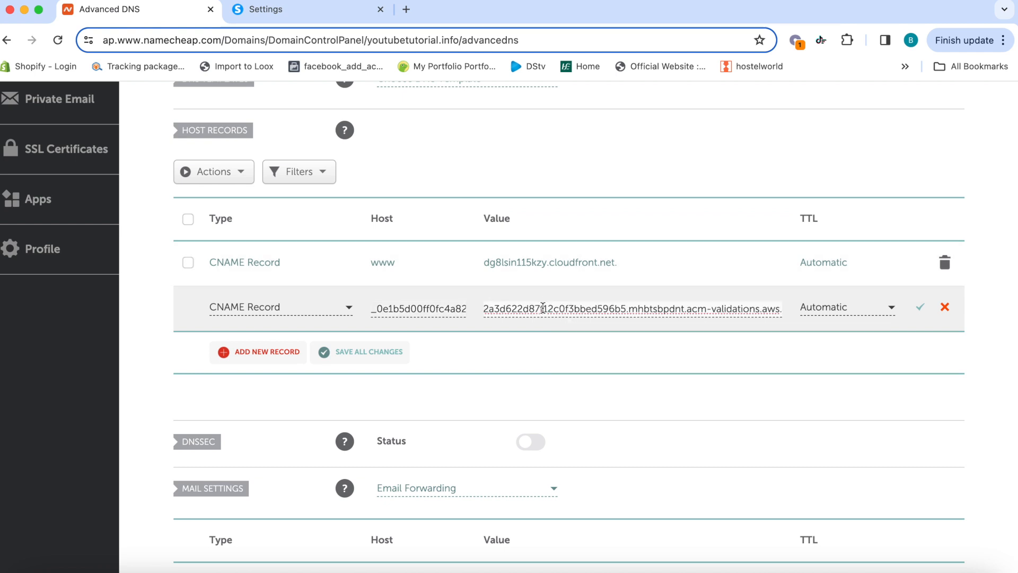
left_click(591, 330)
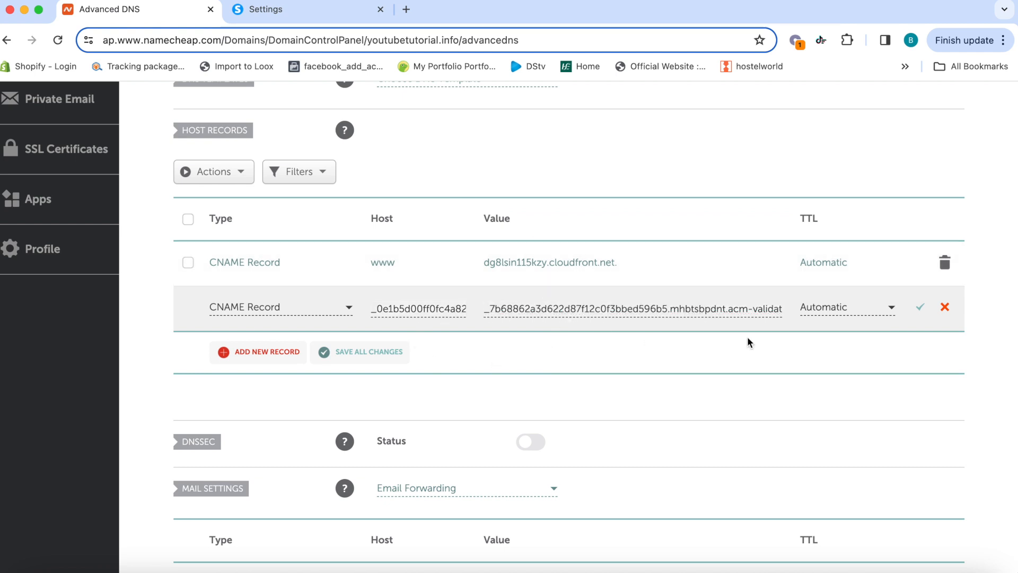
left_click(921, 309)
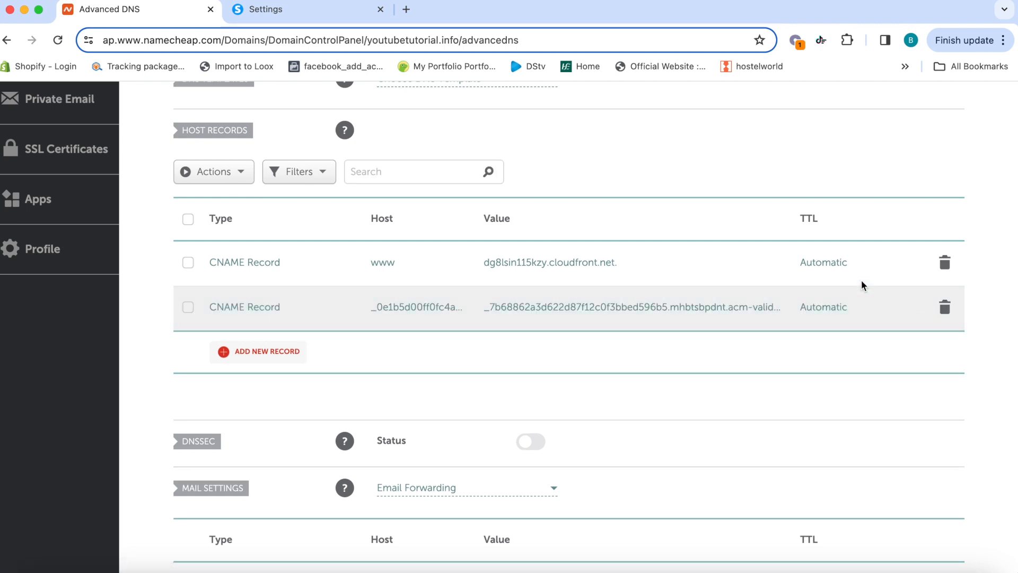
Close the DNS configuration in systeme.io and open dnschecker.org in a new browser tab.
left_click(303, 17)
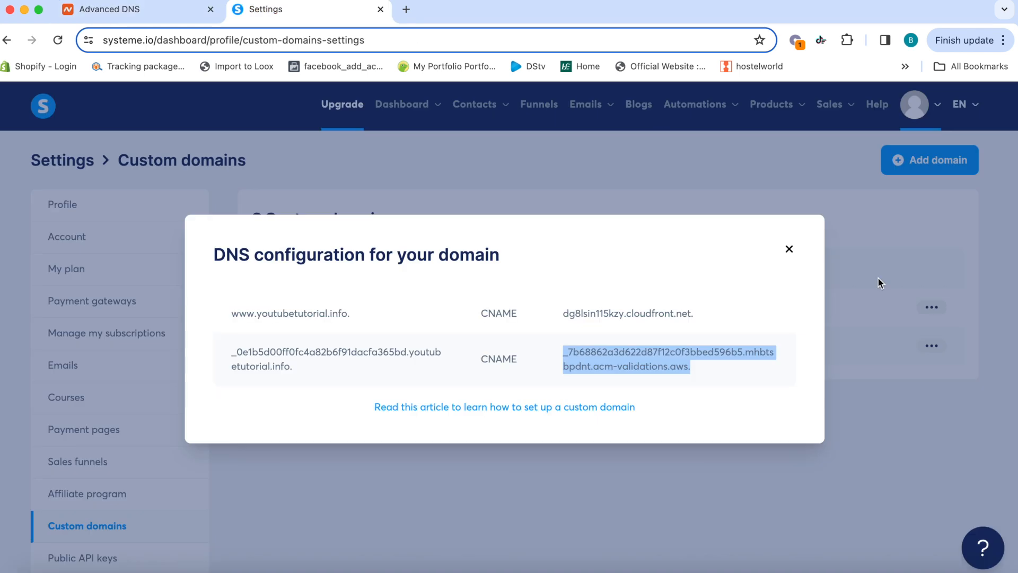
left_click(789, 249)
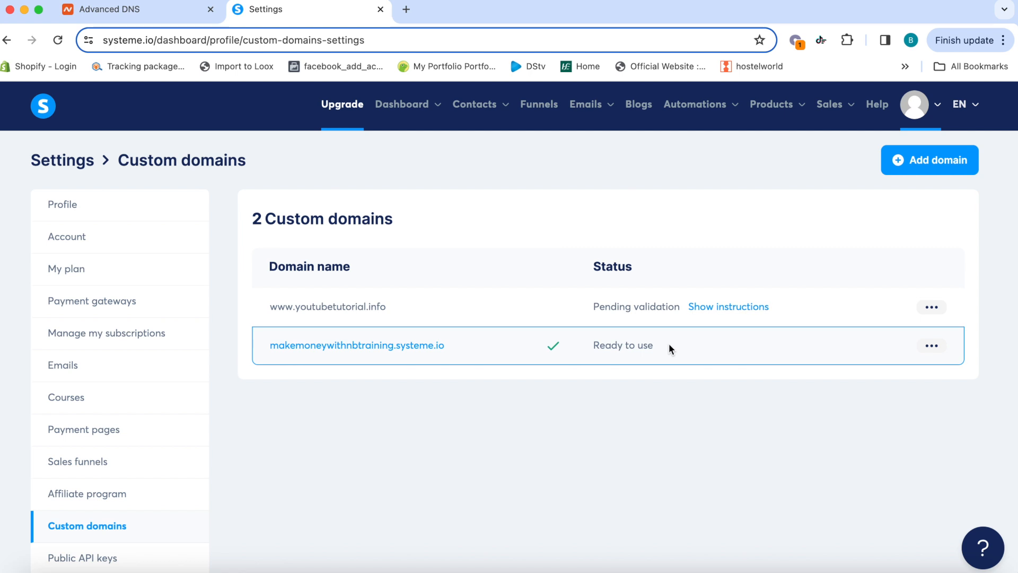
left_click(406, 9)
type("DSN")
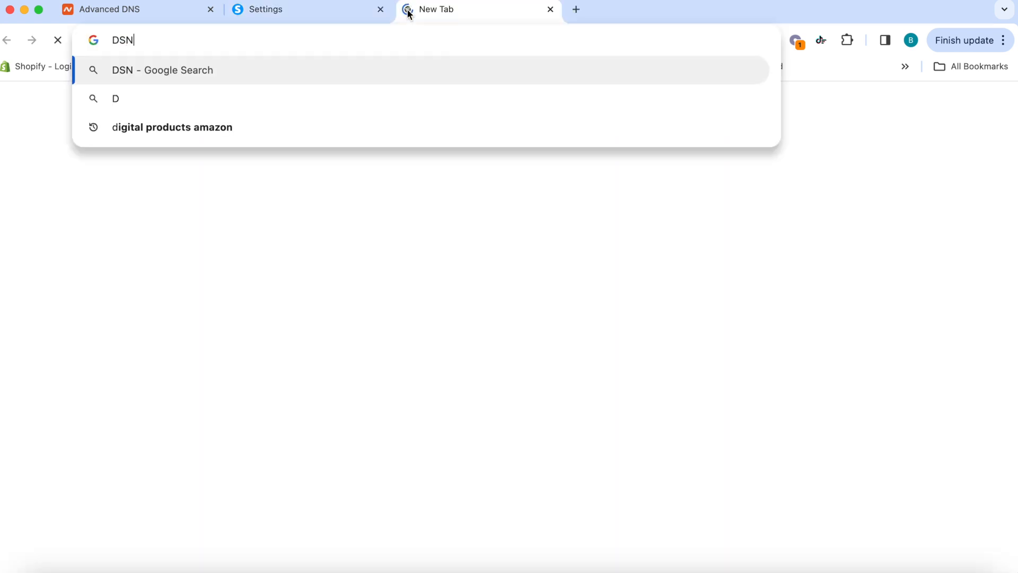
type("Checker.")
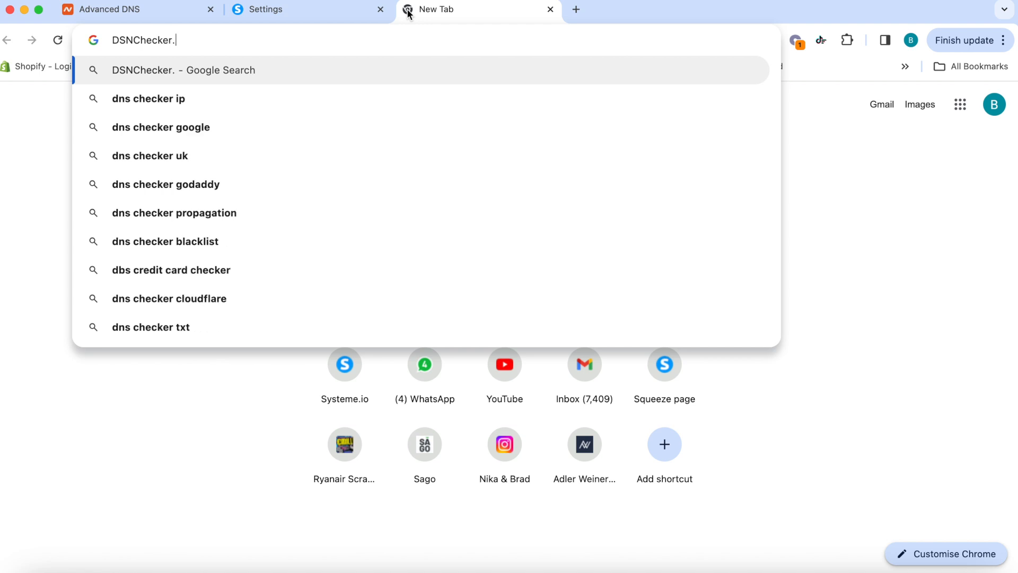
type("org")
key("Return")
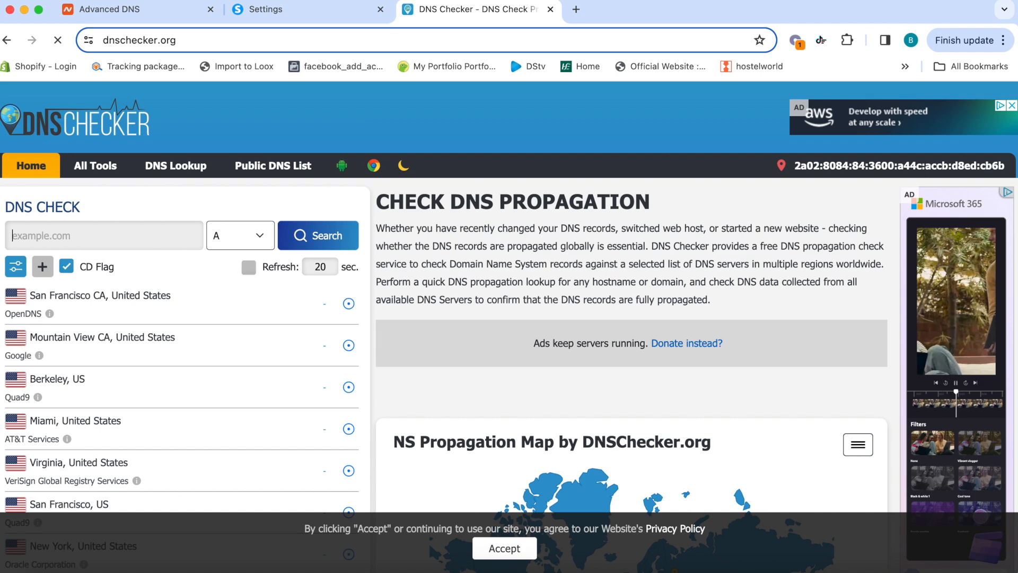
left_click(283, 11)
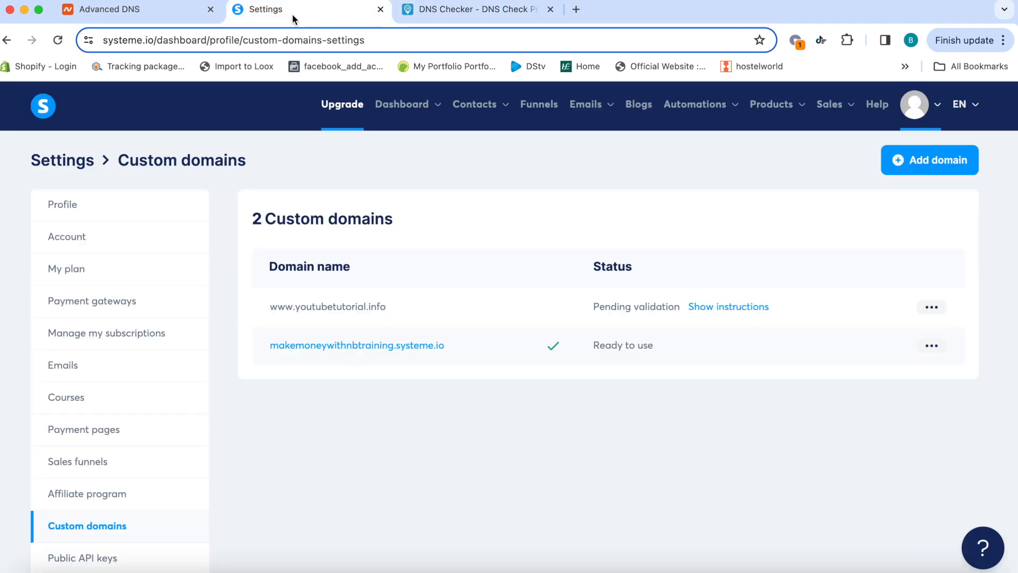
left_click_drag(393, 306, 277, 308)
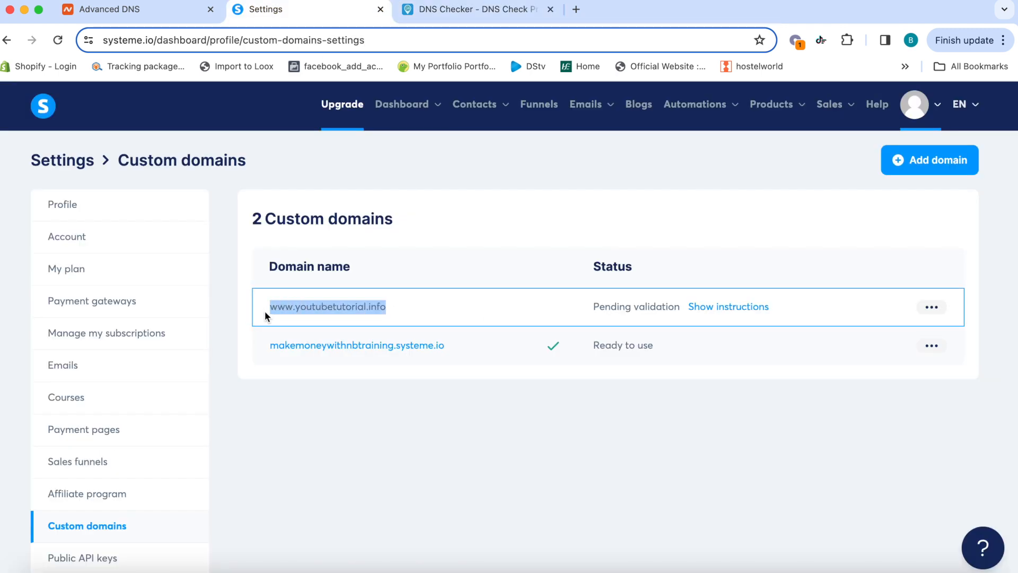
left_click(500, 8)
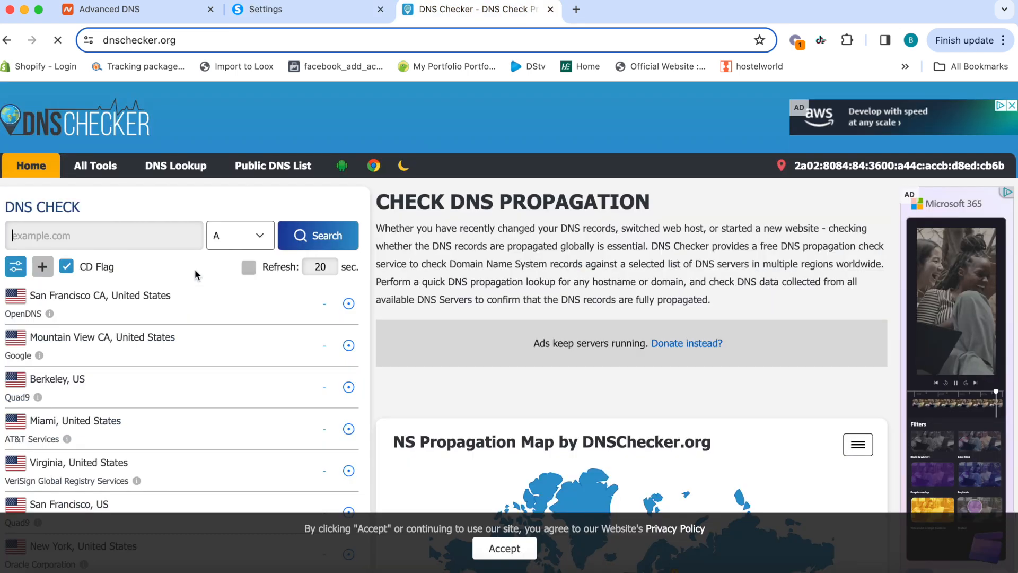
type("www.youtubetutorial.info")
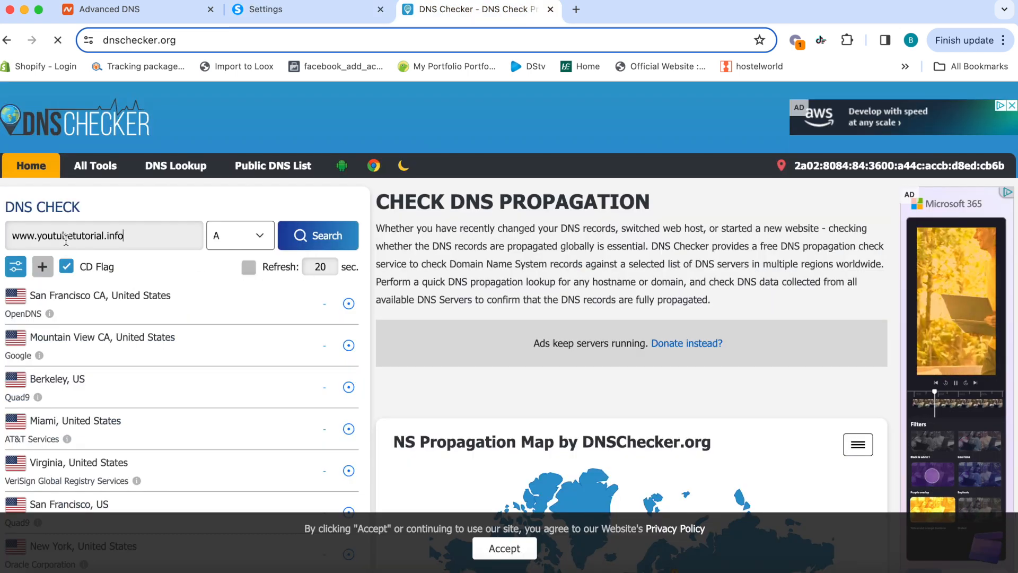
left_click(327, 242)
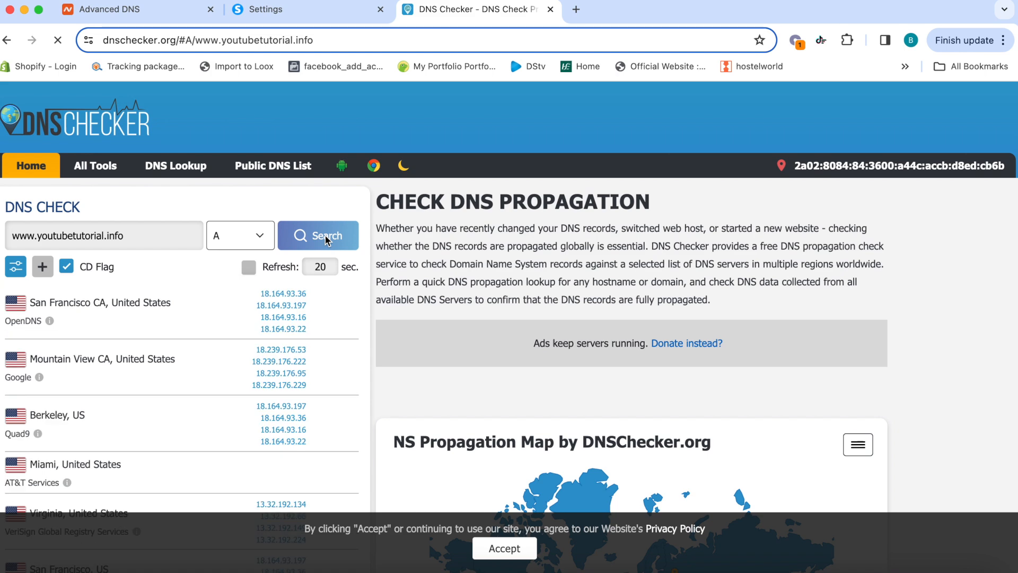
scroll(313, 386, "down", 1)
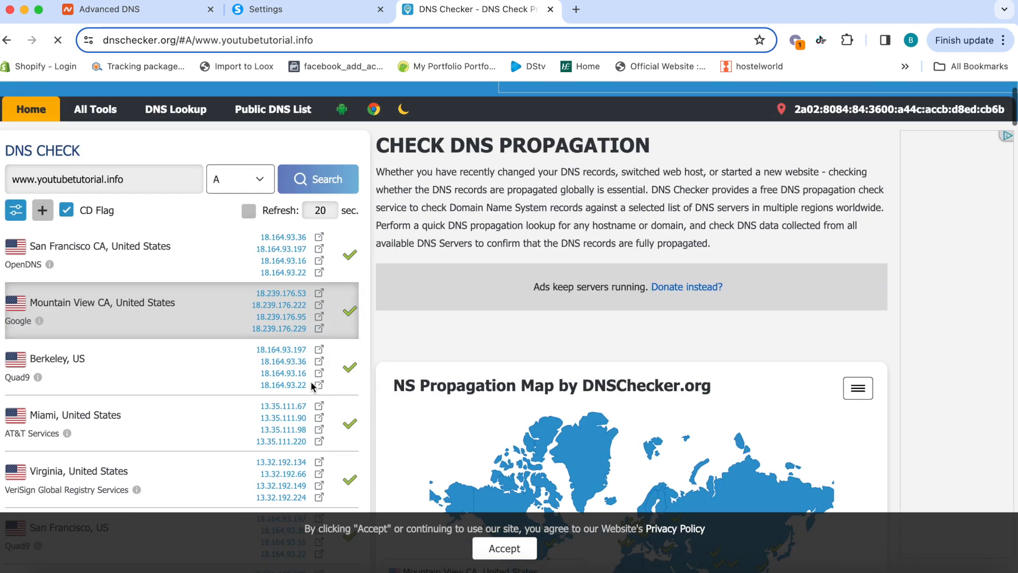
scroll(313, 386, "down", 10)
scroll(313, 386, "down", 4)
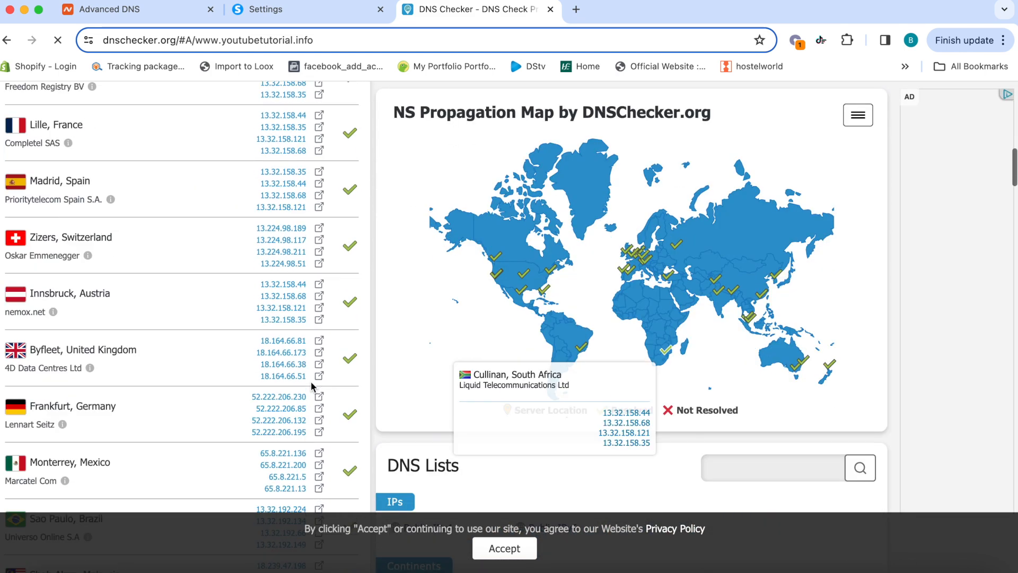
left_click(504, 548)
scroll(318, 467, "down", 3)
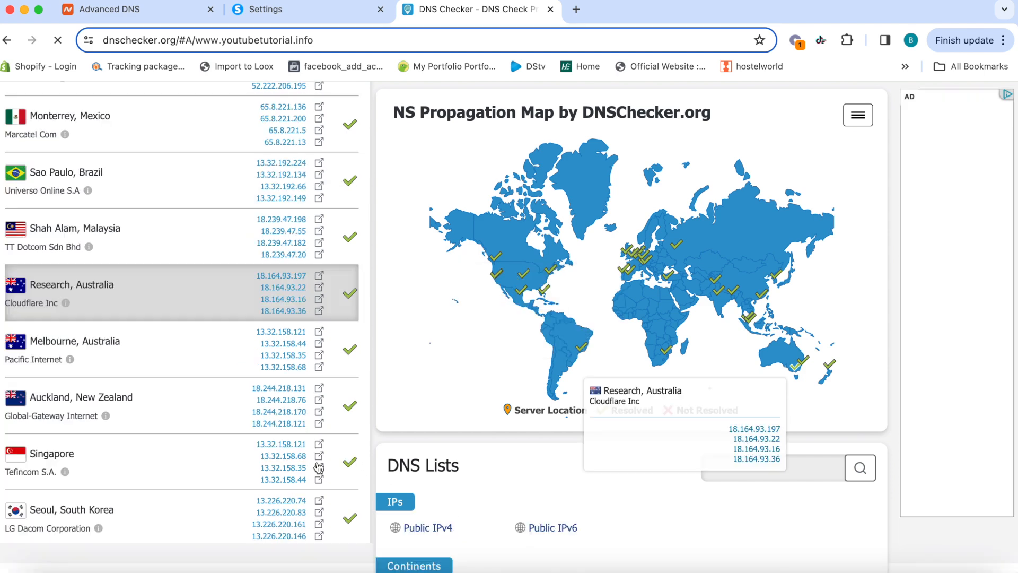
scroll(319, 467, "down", 10)
scroll(740, 291, "up", 9)
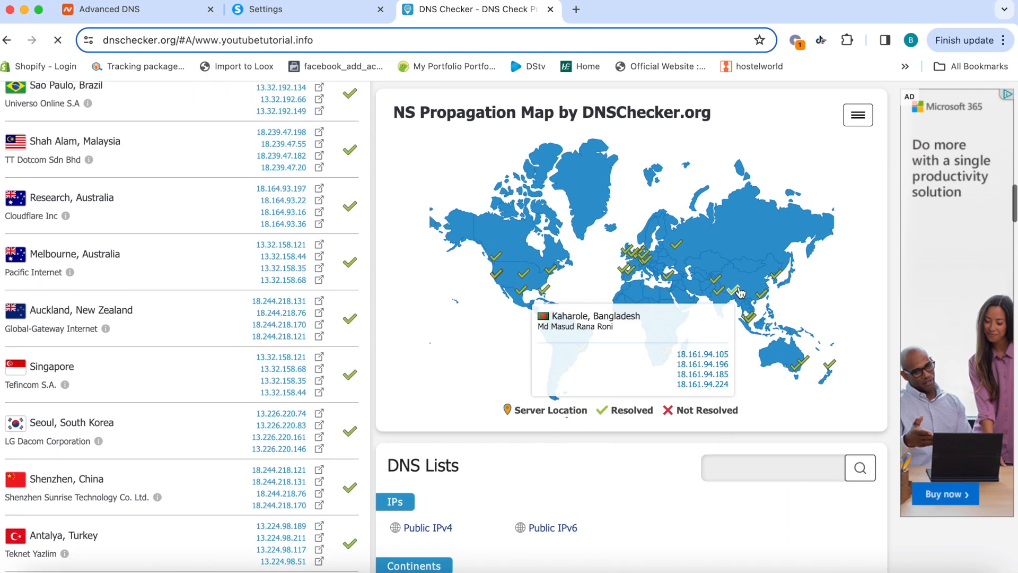
left_click(346, 20)
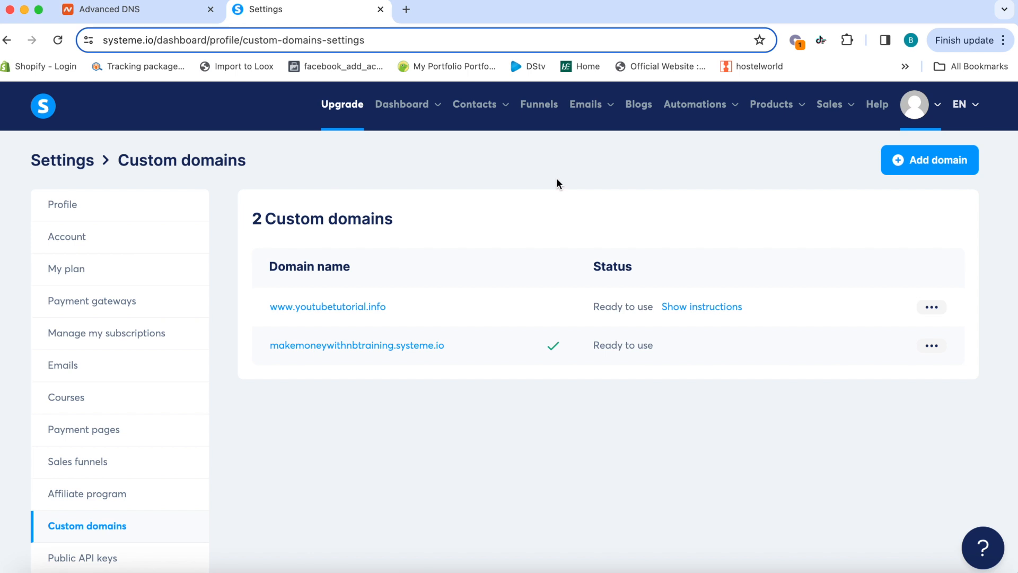
left_click(541, 108)
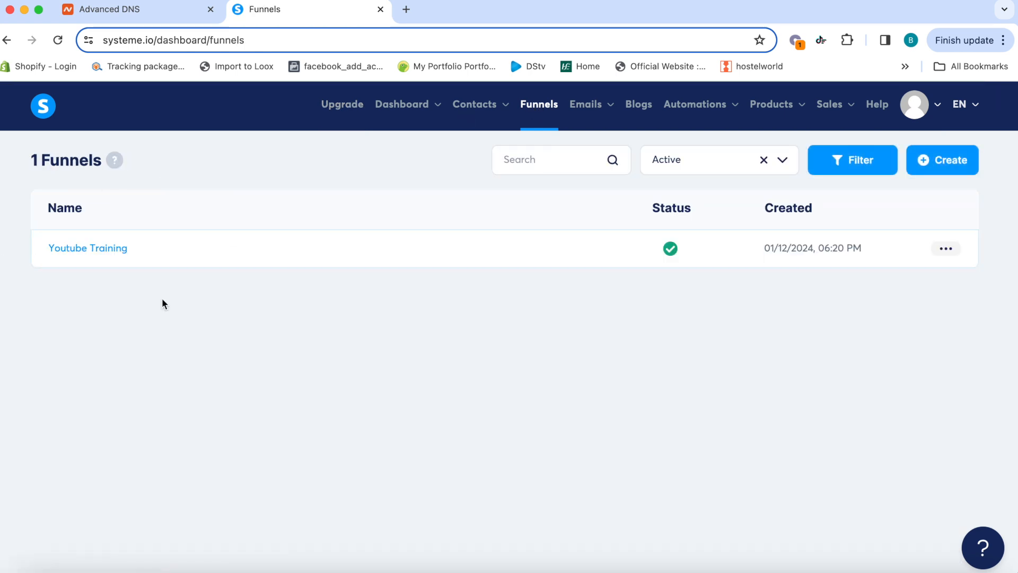
left_click(947, 255)
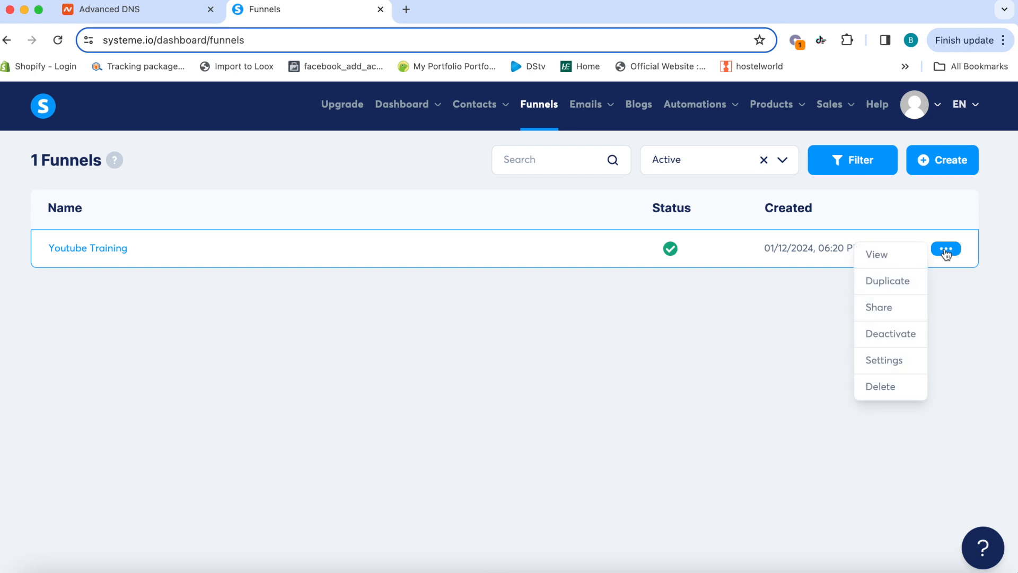
left_click(883, 361)
left_click(394, 364)
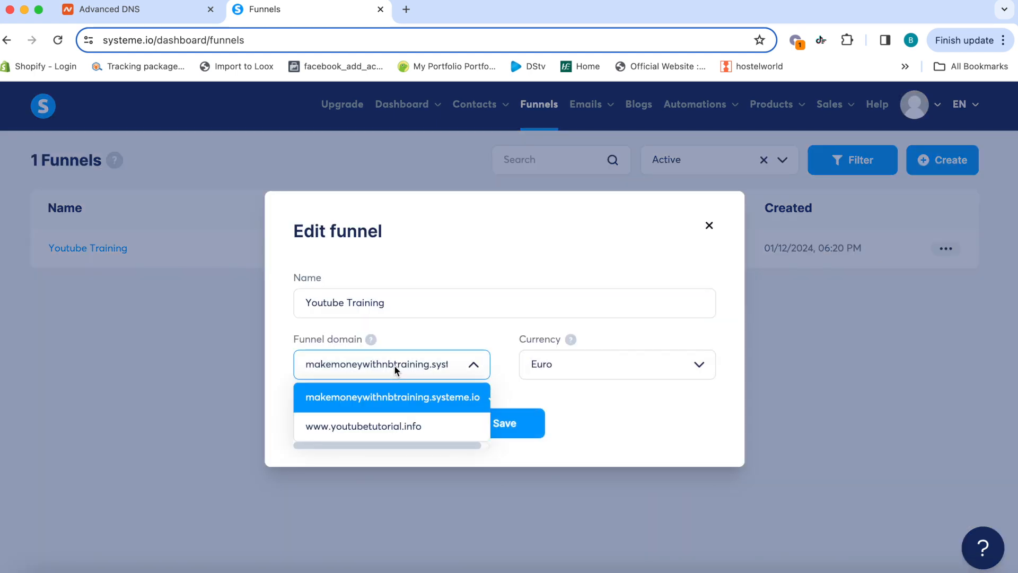
left_click(370, 426)
left_click(512, 424)
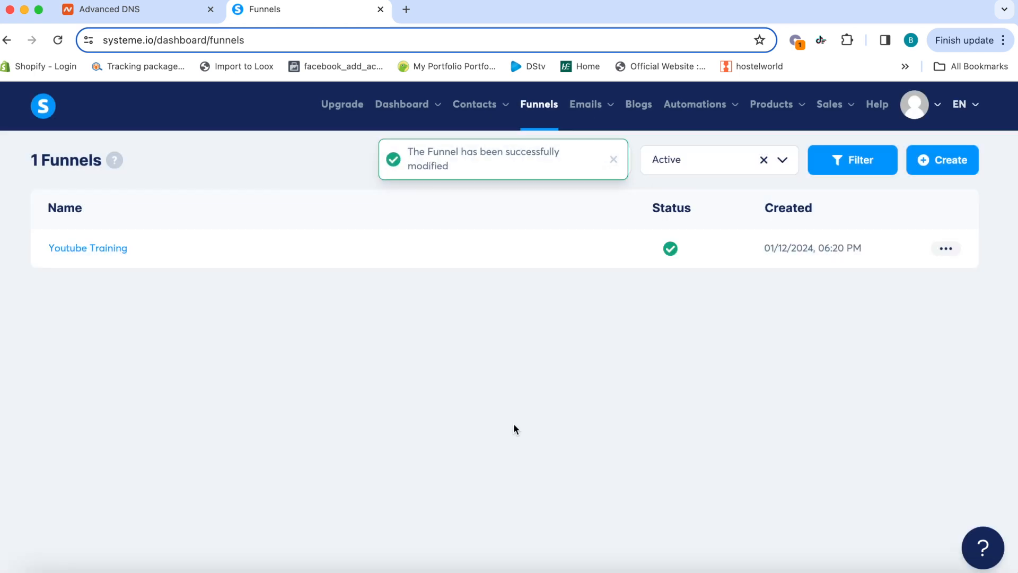
Open the Youtube Training funnel, clear the URL path of its Tutorial squeeze page and save the empty path.
left_click(88, 252)
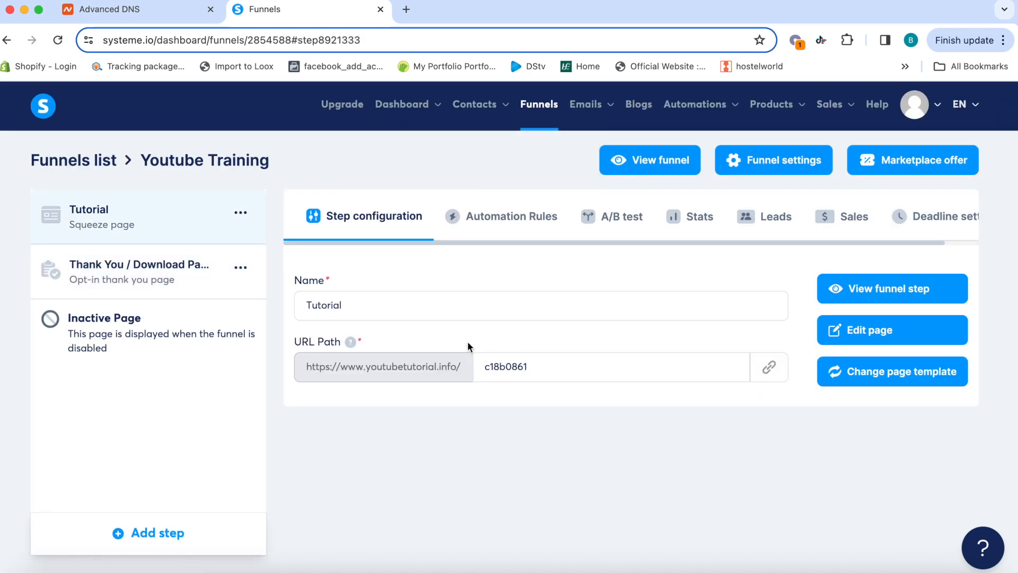
left_click(537, 366)
left_click_drag(537, 366, 459, 368)
key("BackSpace")
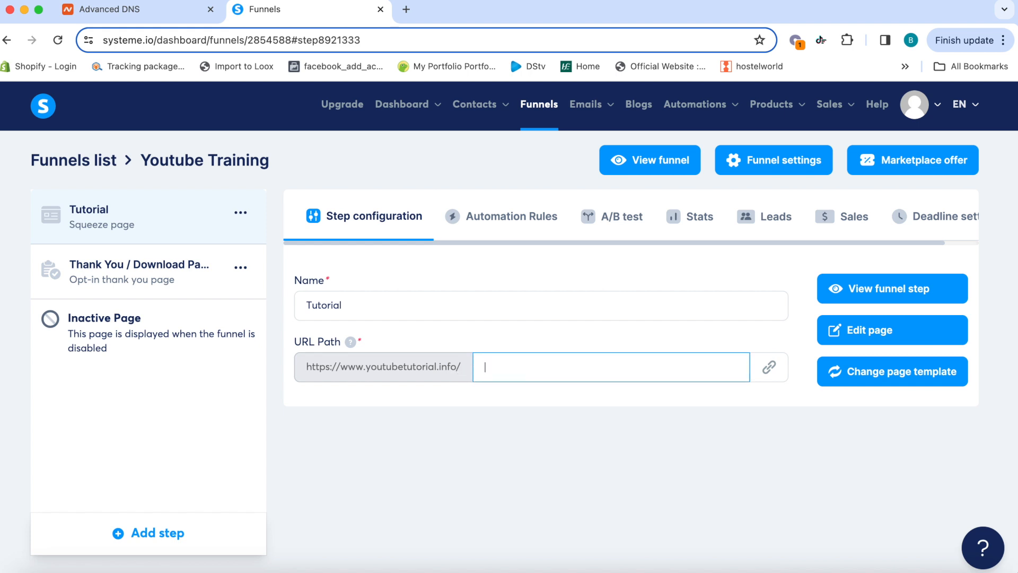
left_click(777, 365)
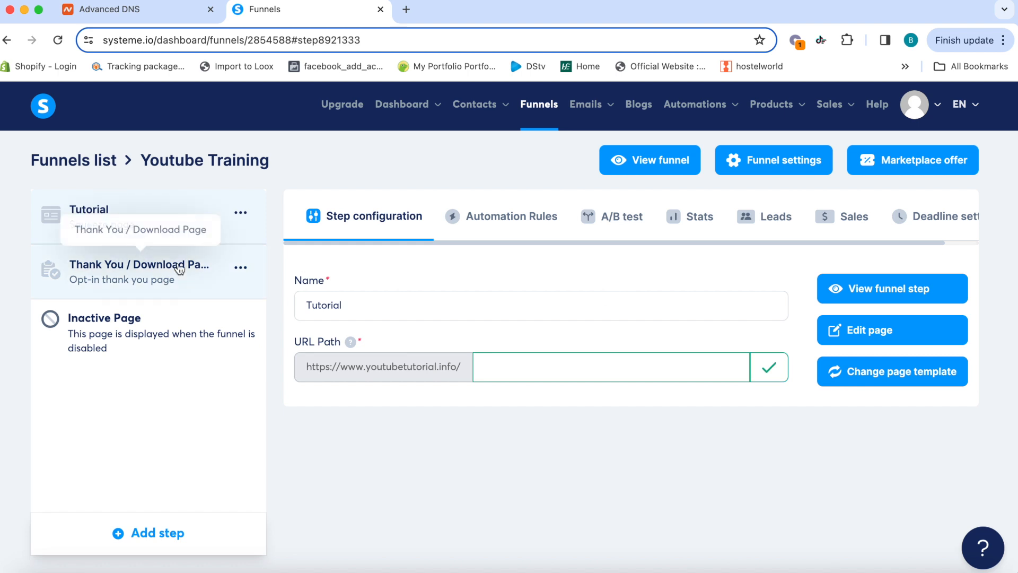
Set the URL path of the Thank You / Download Page to thankyou and reopen the Tutorial squeeze page's configuration.
left_click(121, 271)
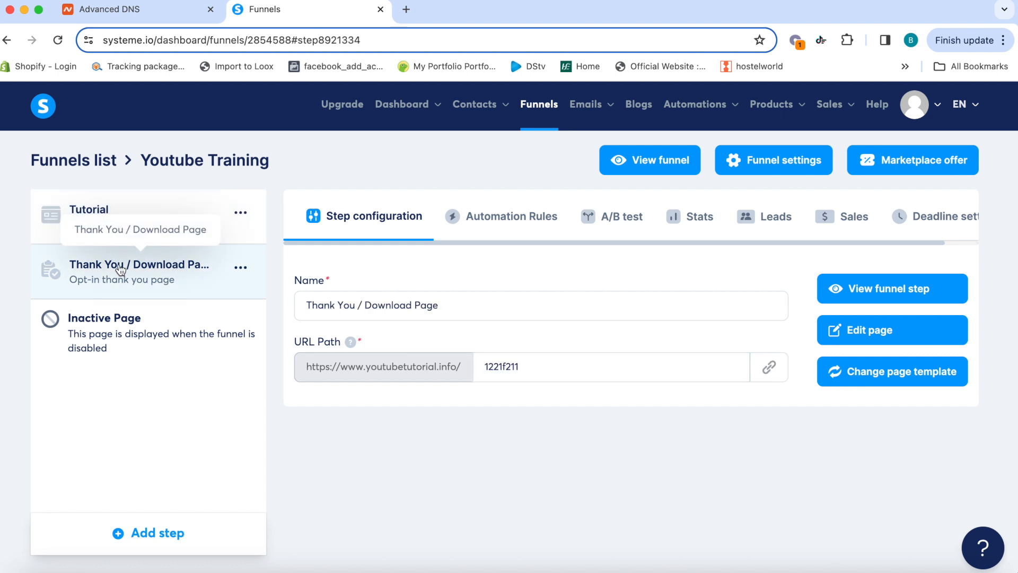
left_click_drag(562, 365, 445, 371)
type("Thankyou")
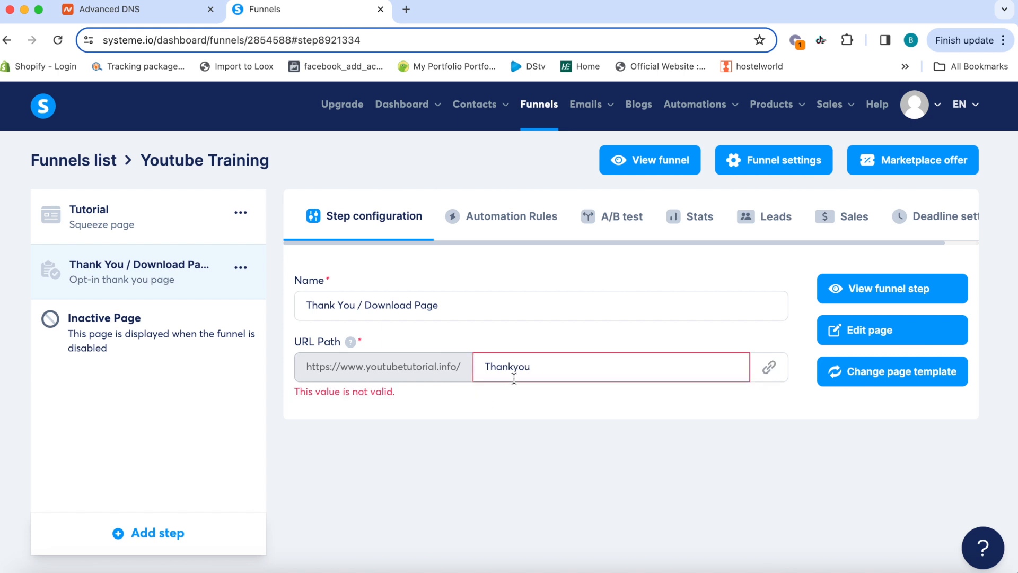
left_click_drag(535, 368, 465, 371)
type("thankyou")
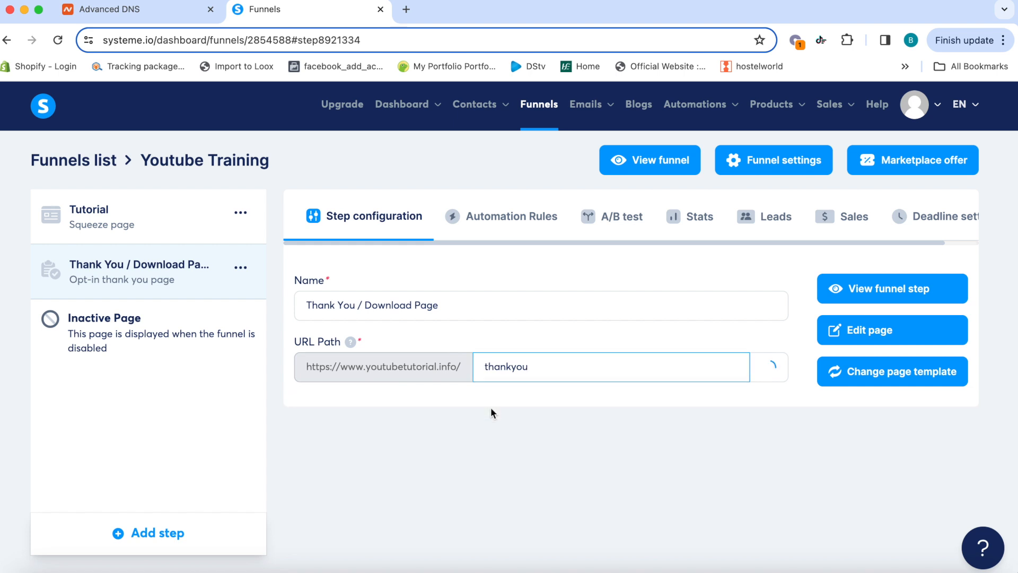
left_click(177, 218)
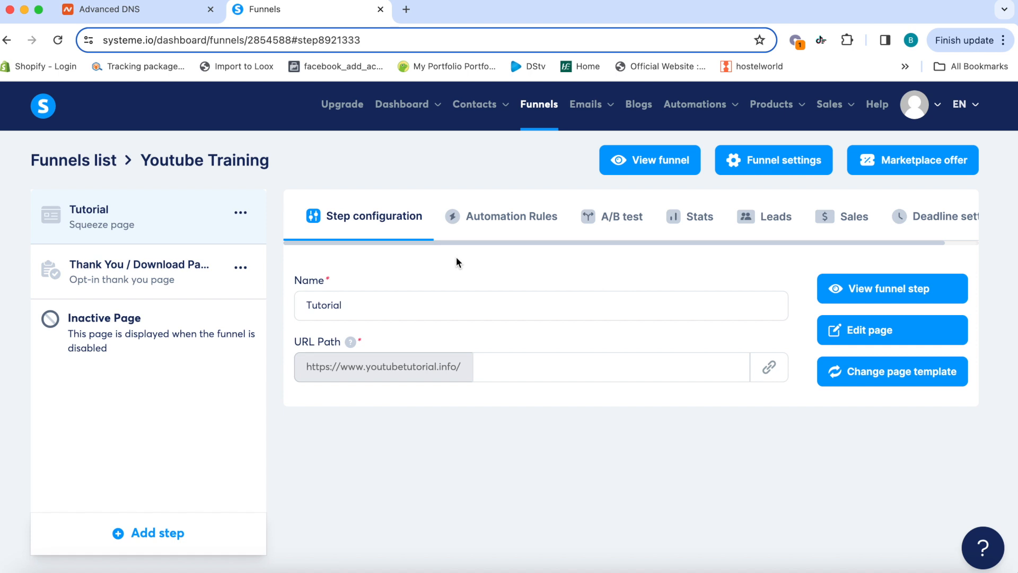
Switch to Namecheap to review the host records and domain details of youtubetutorial.info, and return to the systeme.io funnel.
left_click(136, 14)
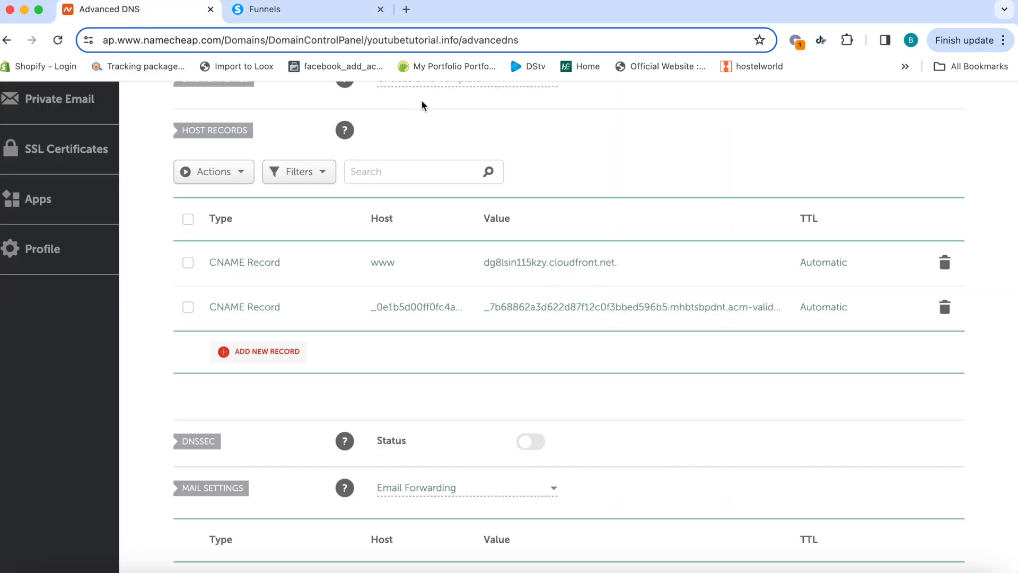
scroll(440, 240, "up", 5)
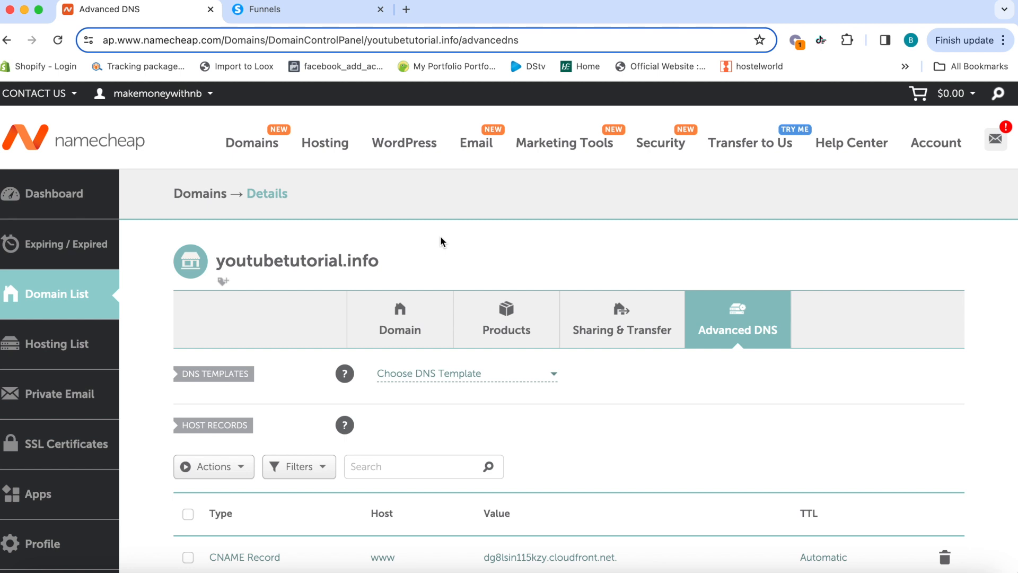
left_click(276, 15)
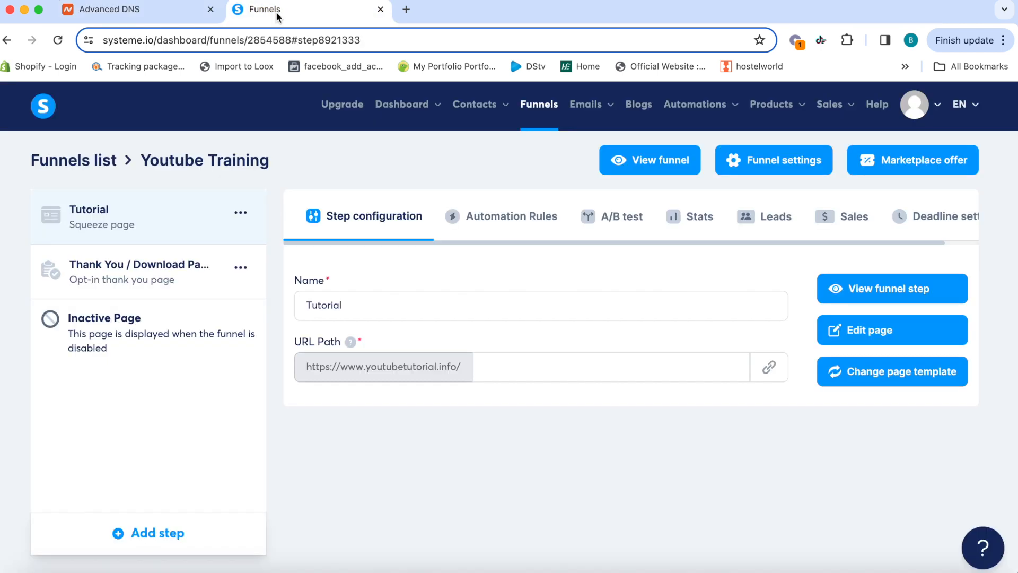